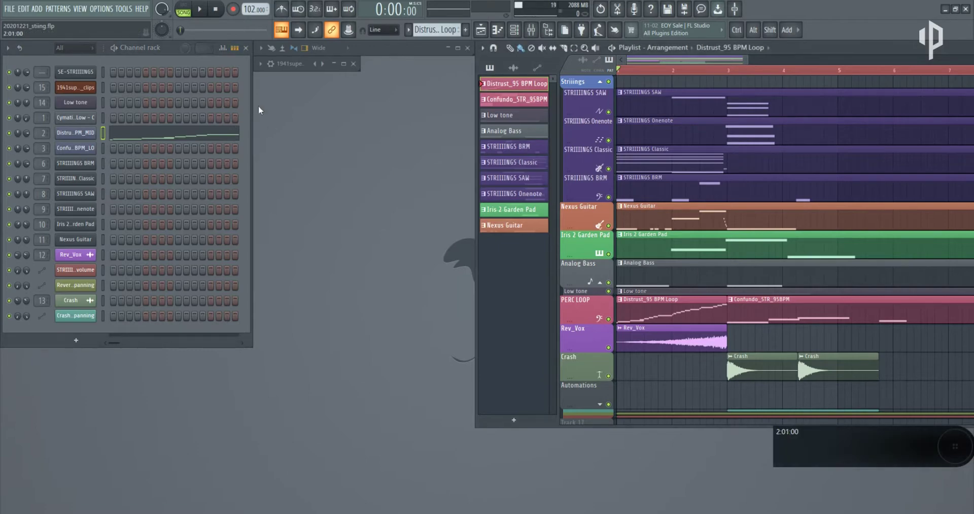
Open the SE-STRIIIINGS instrument and look through its factory preset categories, including Chord Riffs, Motifs, Flanged and Gated.
{"action": "left_click", "coordinate": [76, 72]}
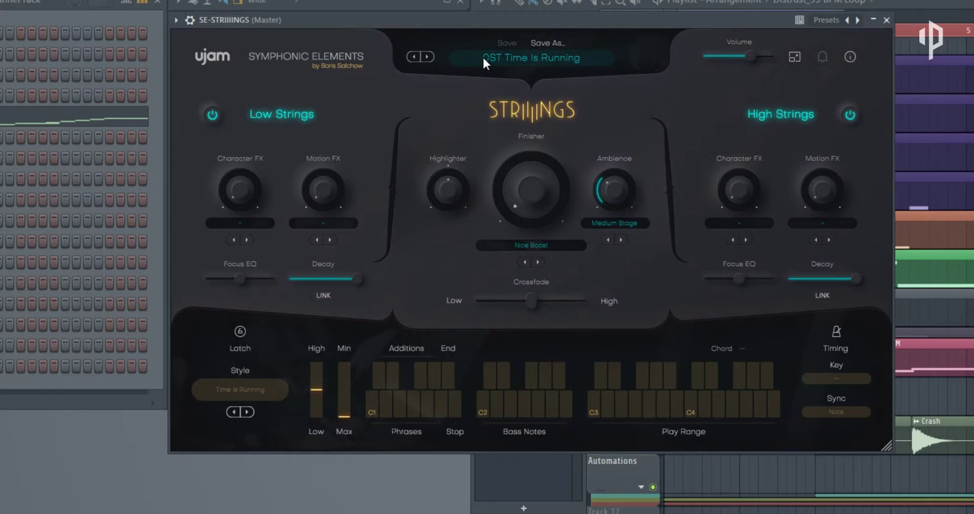
{"action": "left_click", "coordinate": [482, 56]}
{"action": "mouse_move", "coordinate": [510, 78]}
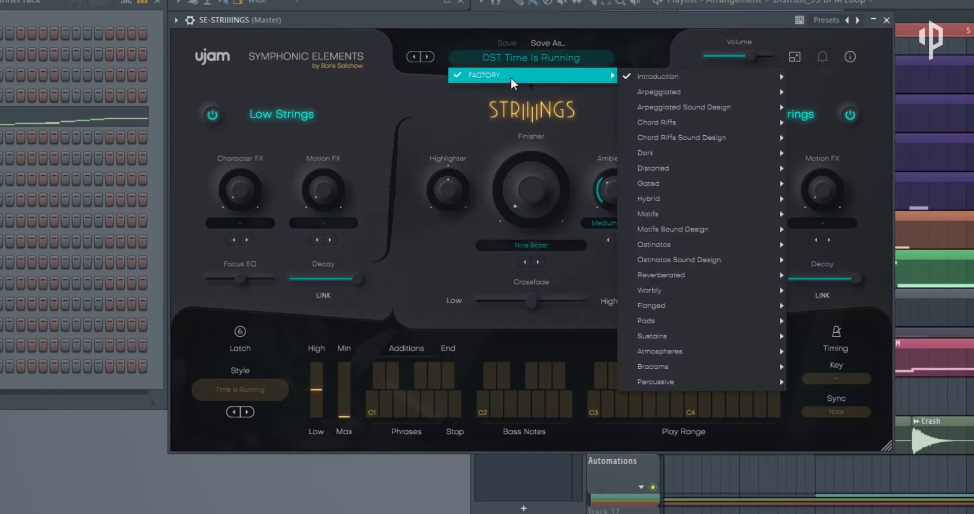
{"action": "mouse_move", "coordinate": [666, 122]}
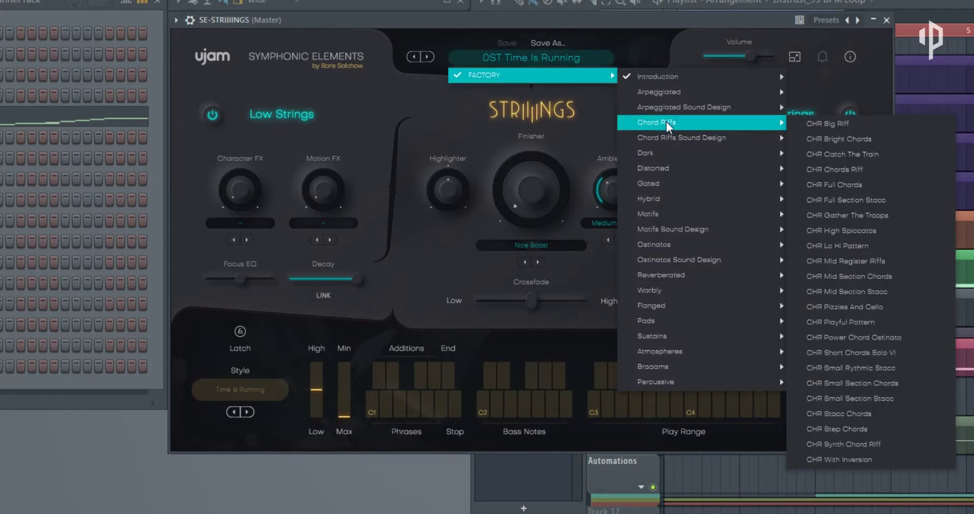
{"action": "mouse_move", "coordinate": [774, 212]}
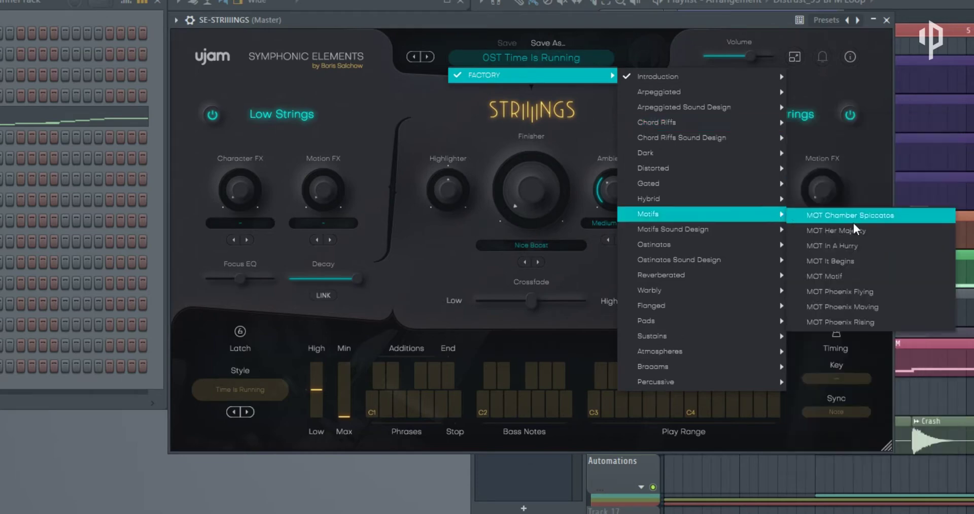
{"action": "mouse_move", "coordinate": [729, 305]}
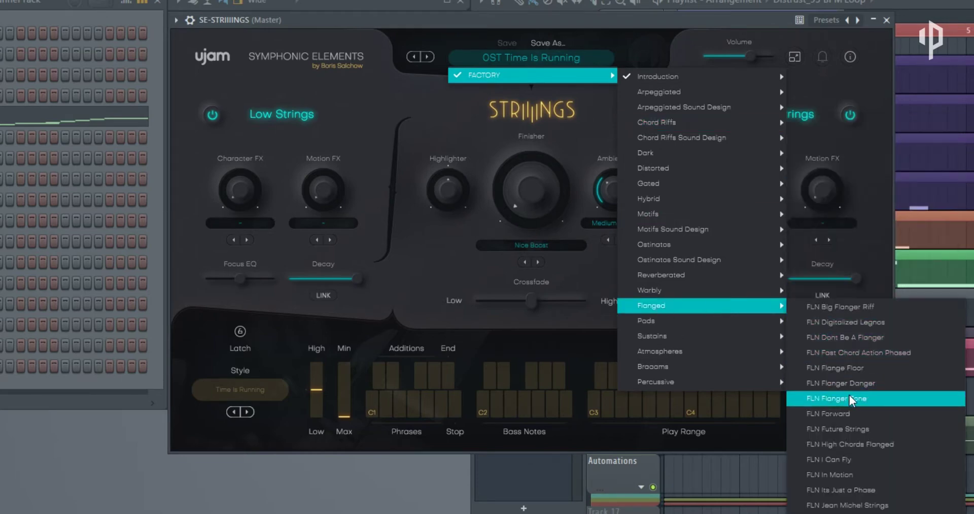
{"action": "mouse_move", "coordinate": [717, 183]}
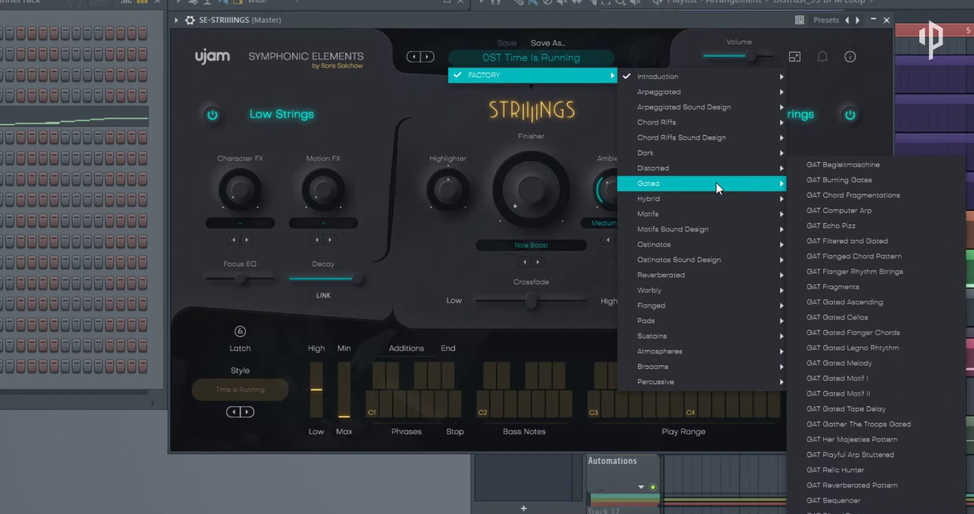
{"action": "left_click", "coordinate": [434, 101]}
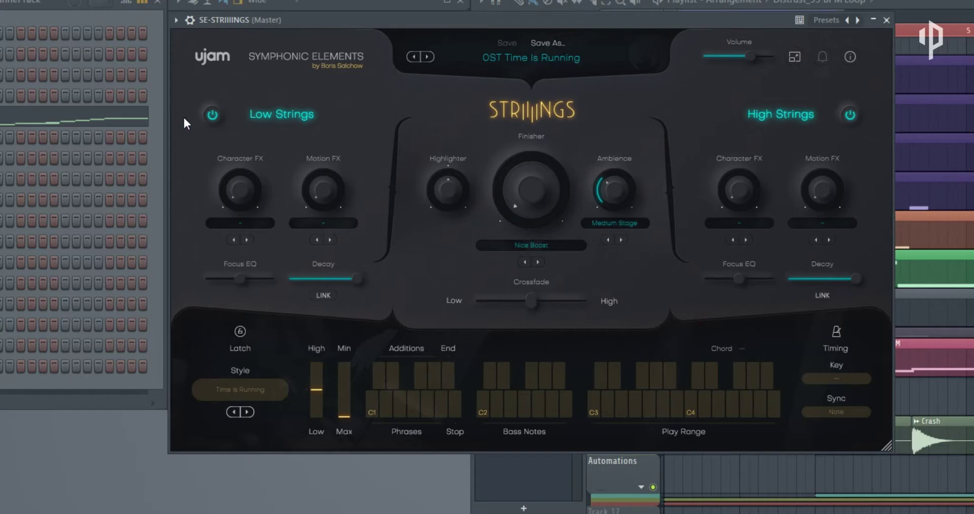
Insert an OrchestralCompanionStrings_x64 channel into the channel rack and move its plugin window clear of the rack.
{"action": "right_click", "coordinate": [123, 107]}
{"action": "mouse_move", "coordinate": [174, 203]}
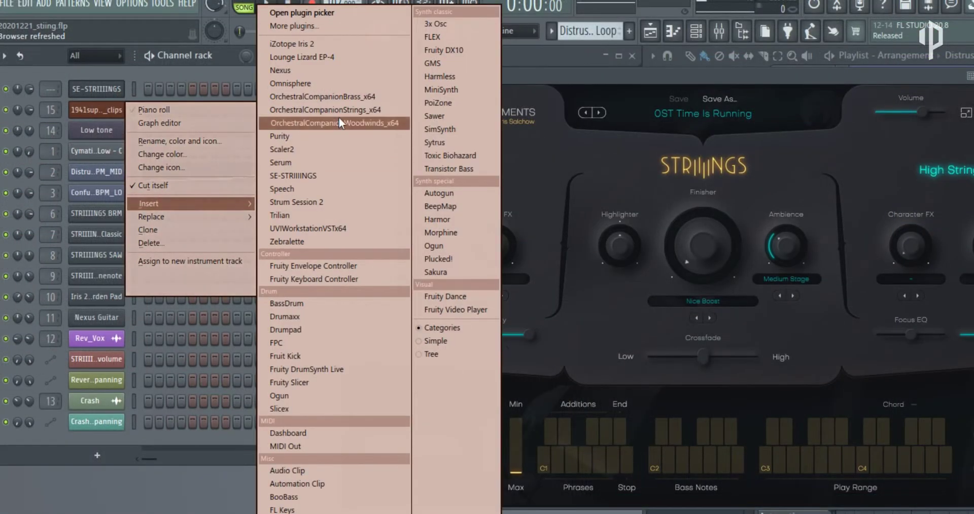
{"action": "left_click", "coordinate": [344, 111]}
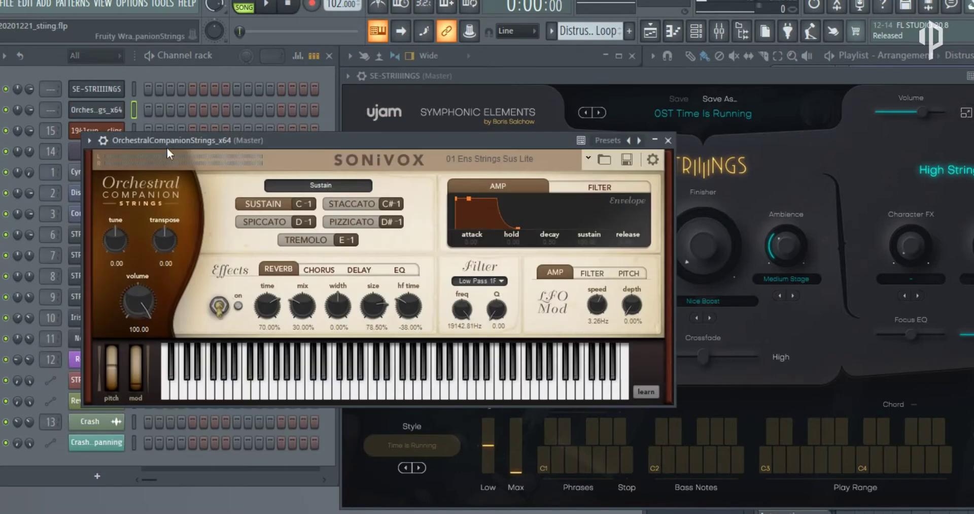
{"action": "left_click_drag", "start_coordinate": [227, 142], "coordinate": [546, 139]}
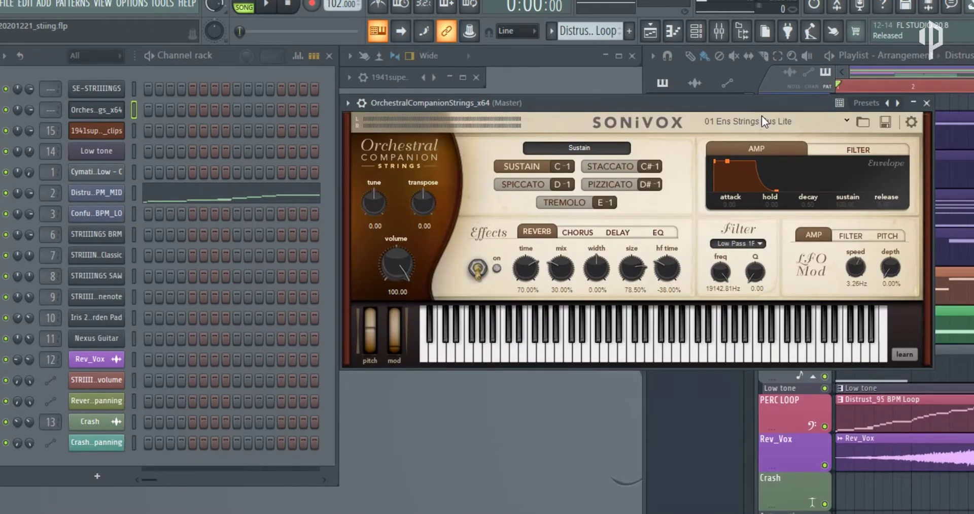
Look through the Violins presets of Orchestral Companion Strings, close it and return to the SE-STRIIIINGS instrument.
{"action": "left_click", "coordinate": [766, 120]}
{"action": "mouse_move", "coordinate": [804, 155]}
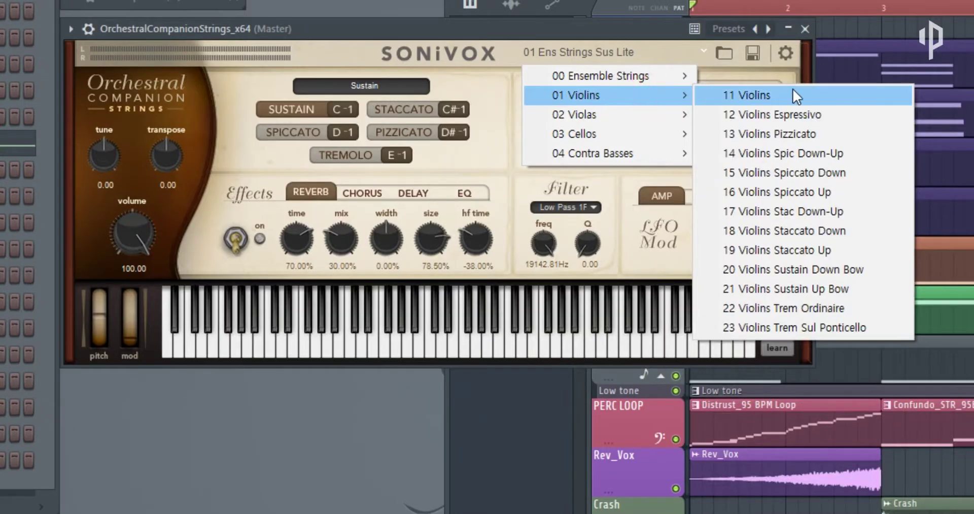
{"action": "left_click", "coordinate": [832, 173]}
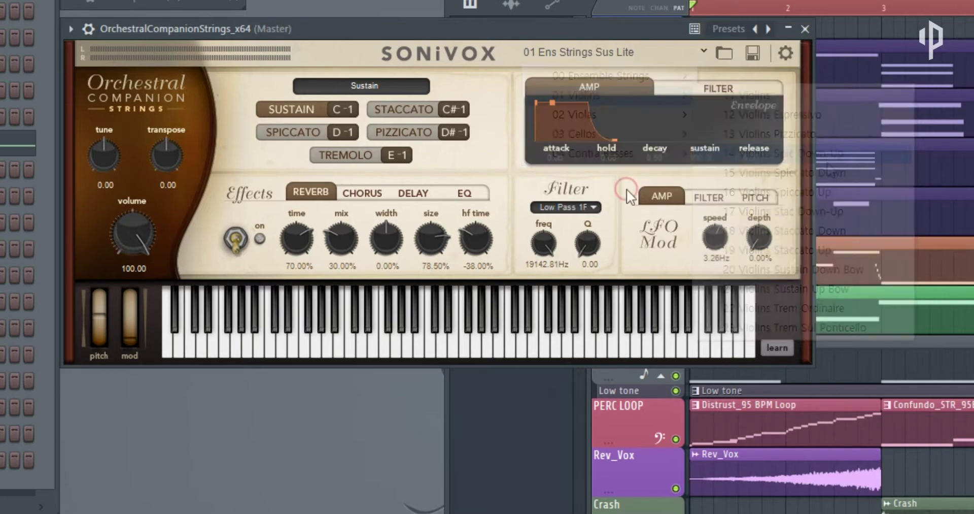
{"action": "left_click", "coordinate": [805, 29]}
{"action": "left_click", "coordinate": [1, 46]}
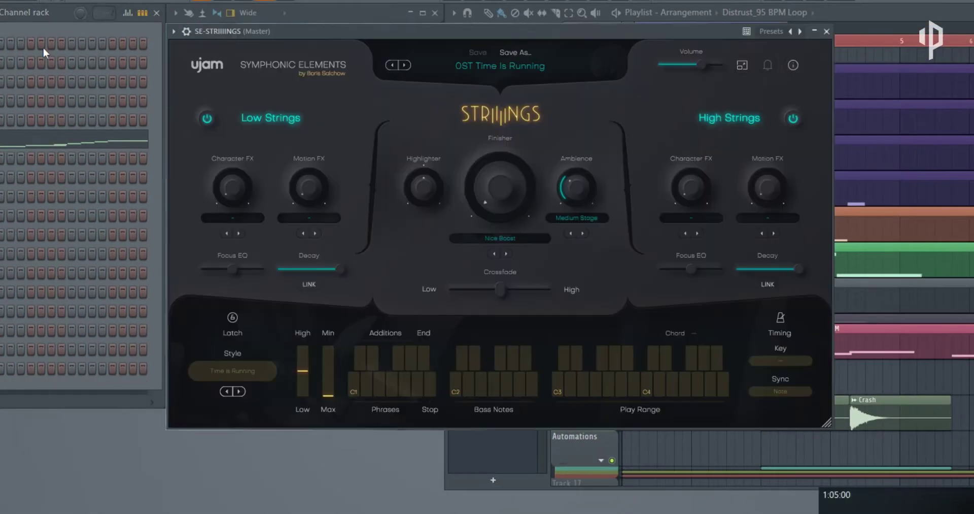
Look through the factory presets in the Chord Riffs Sound Design category of SE-STRIIIINGS without loading one.
{"action": "left_click", "coordinate": [516, 69]}
{"action": "mouse_move", "coordinate": [573, 83]}
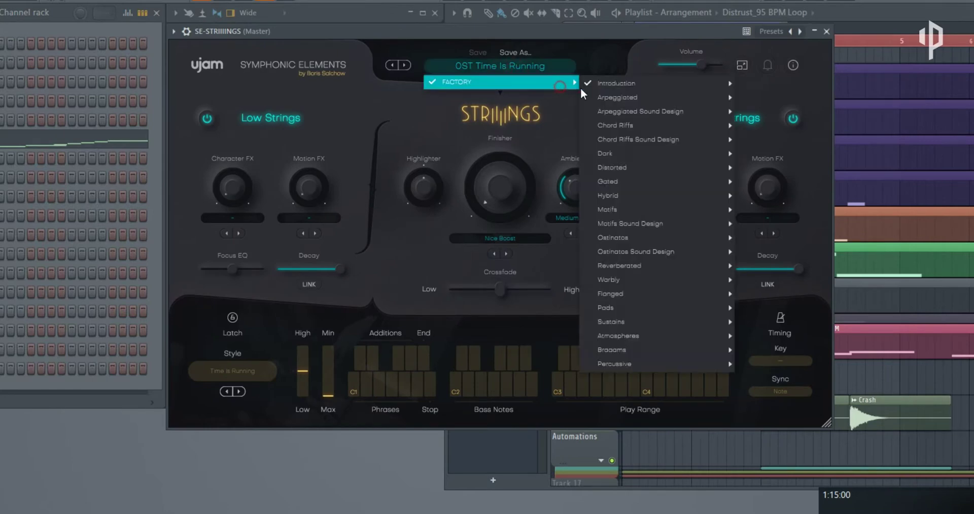
{"action": "mouse_move", "coordinate": [683, 138]}
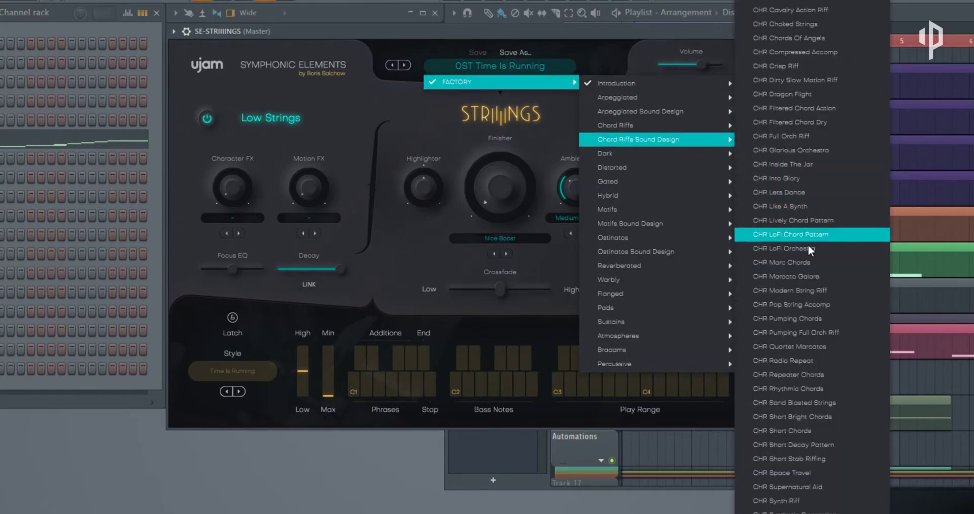
{"action": "left_click", "coordinate": [392, 29]}
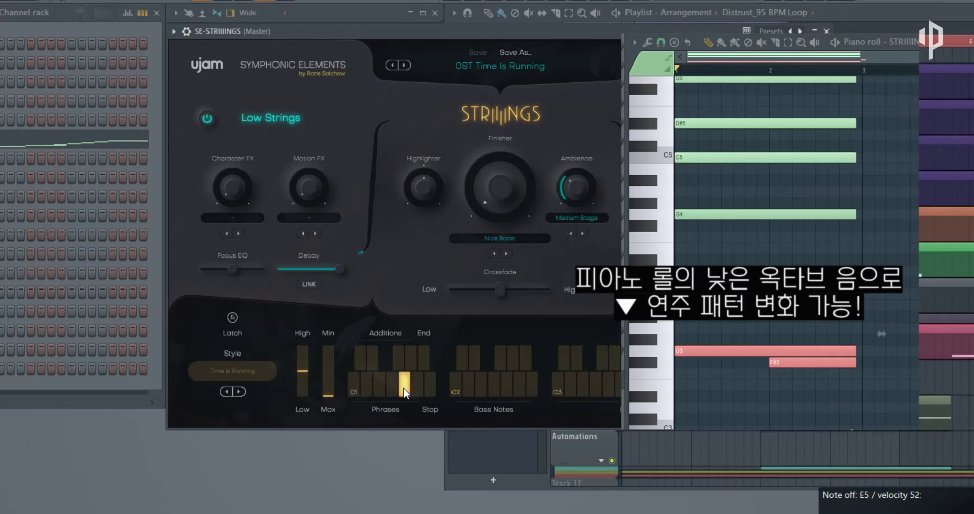
{"action": "left_click", "coordinate": [346, 114]}
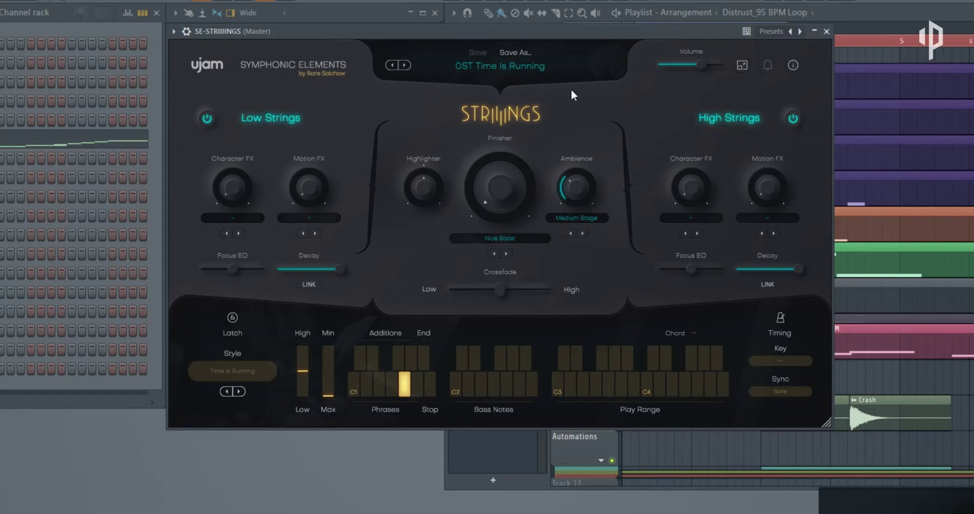
Switch the Low Strings layer off and back on, and do the same with the High Strings layer.
{"action": "left_click", "coordinate": [218, 131]}
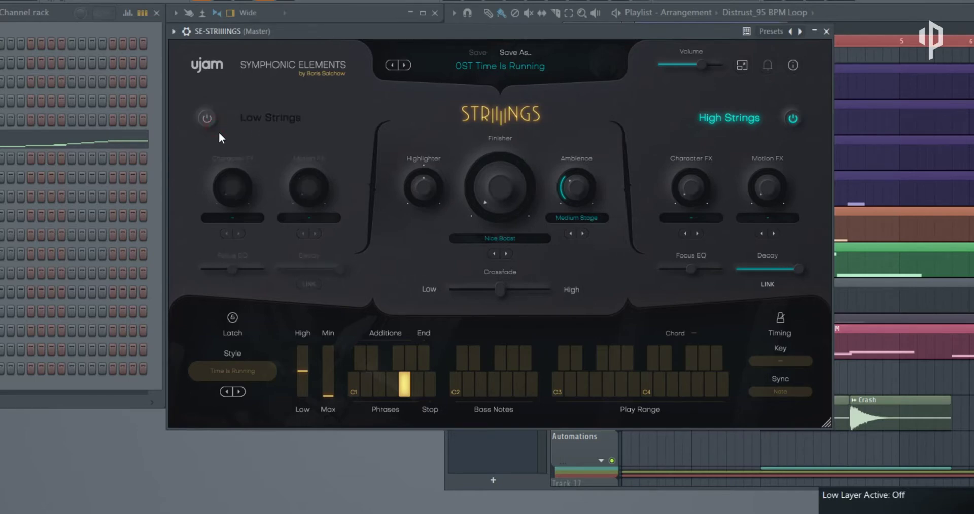
{"action": "left_click", "coordinate": [208, 120]}
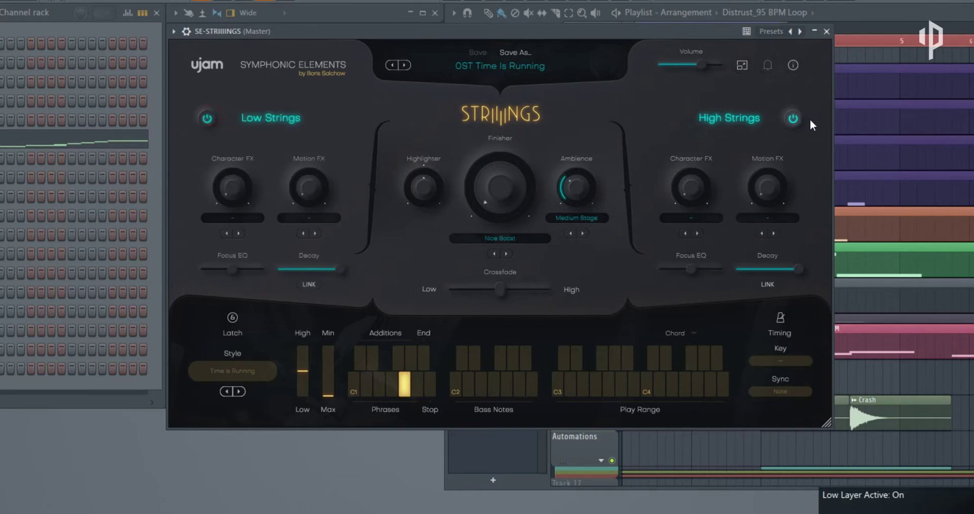
{"action": "left_click", "coordinate": [796, 119]}
{"action": "left_click", "coordinate": [795, 119]}
Try the Low Strings' Character FX and Motion FX knobs and the High Strings' Character FX knob.
{"action": "left_click_drag", "start_coordinate": [234, 188], "coordinate": [242, 236]}
{"action": "left_click_drag", "start_coordinate": [309, 187], "coordinate": [315, 206]}
{"action": "left_click_drag", "start_coordinate": [692, 187], "coordinate": [756, 210]}
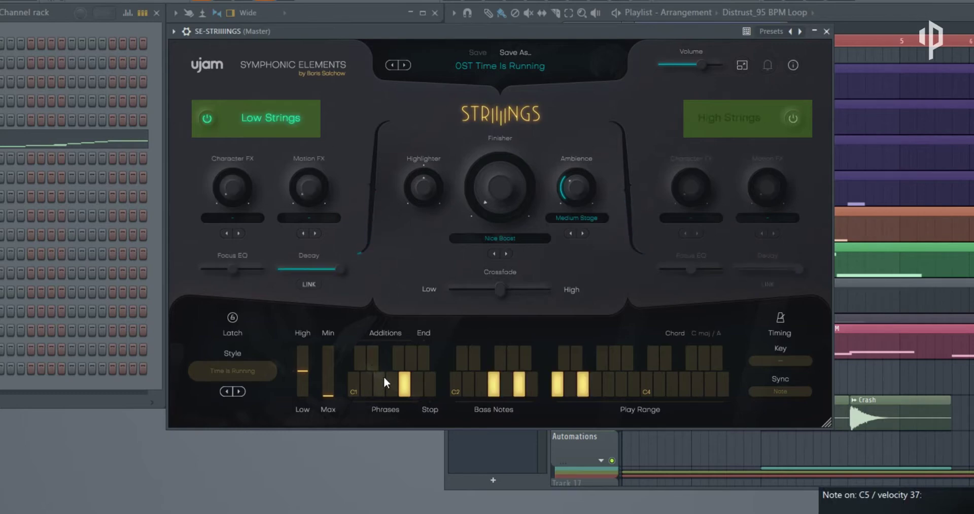
Load the factory preset PRC Legno Percloop III and turn its Finisher down to 0 %.
{"action": "left_click", "coordinate": [500, 66]}
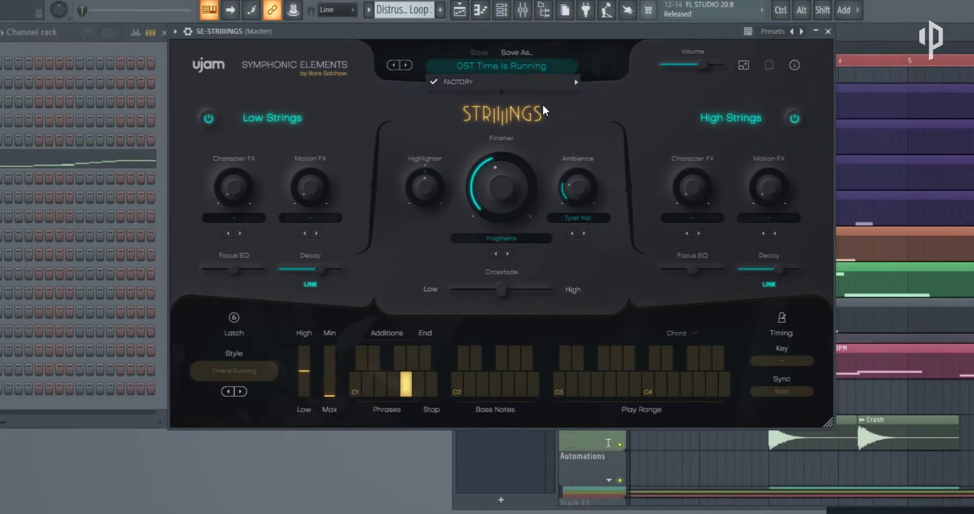
{"action": "mouse_move", "coordinate": [542, 81]}
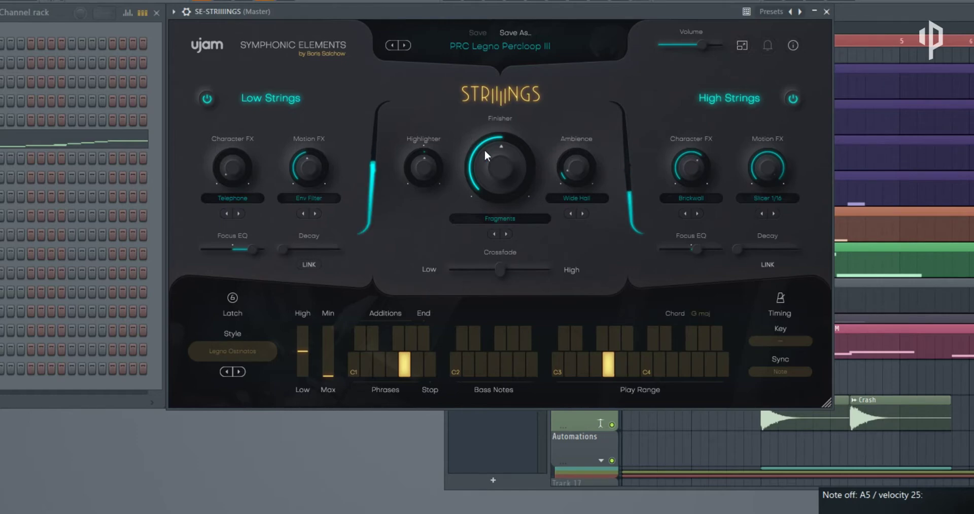
{"action": "left_click_drag", "start_coordinate": [485, 150], "coordinate": [488, 336]}
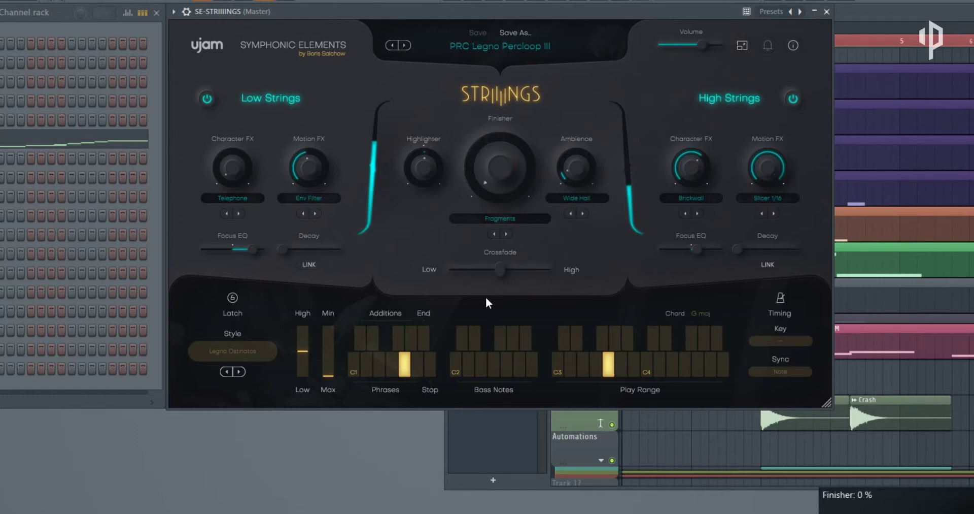
Set the Swing in the Timing section to its maximum after comparing it with zero swing, and leave the swing settings.
{"action": "left_click", "coordinate": [780, 297]}
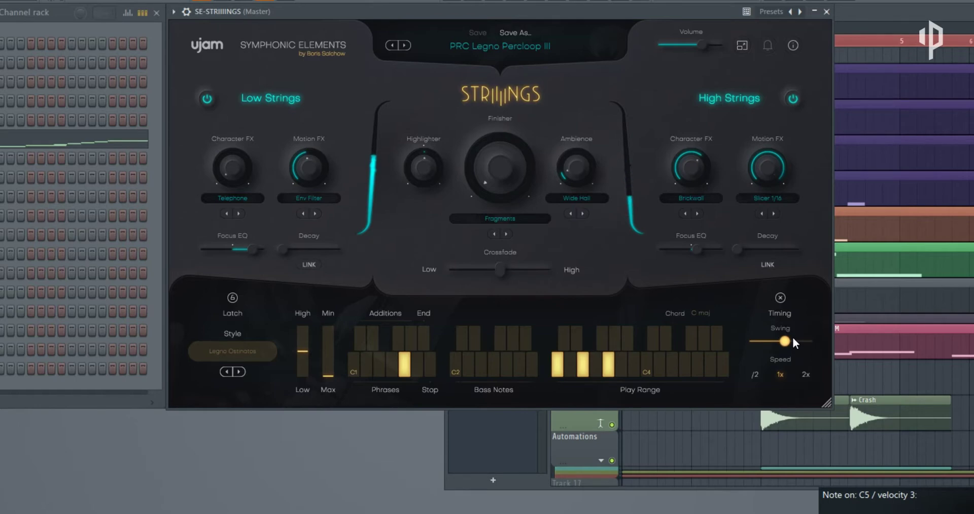
{"action": "left_click_drag", "start_coordinate": [787, 342], "coordinate": [814, 342]}
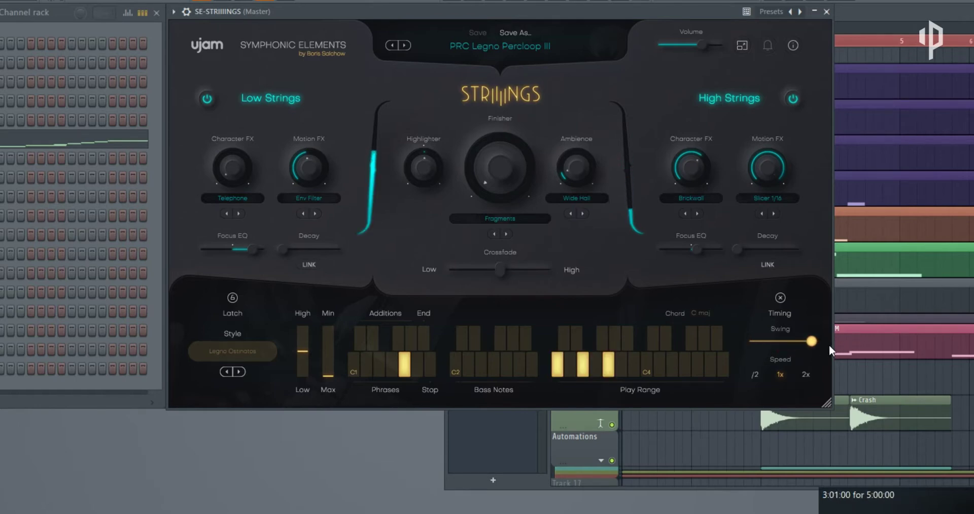
{"action": "left_click_drag", "start_coordinate": [814, 342], "coordinate": [811, 342]}
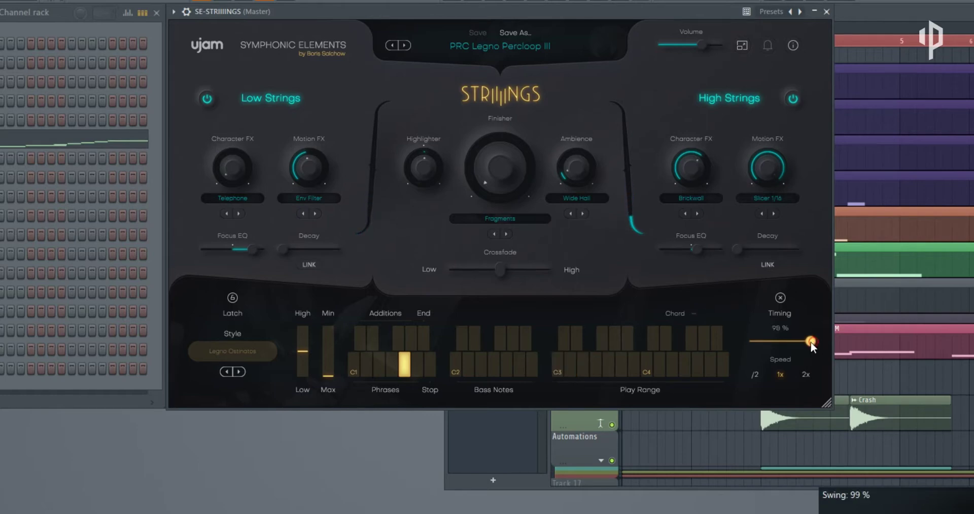
{"action": "double_click", "coordinate": [811, 343]}
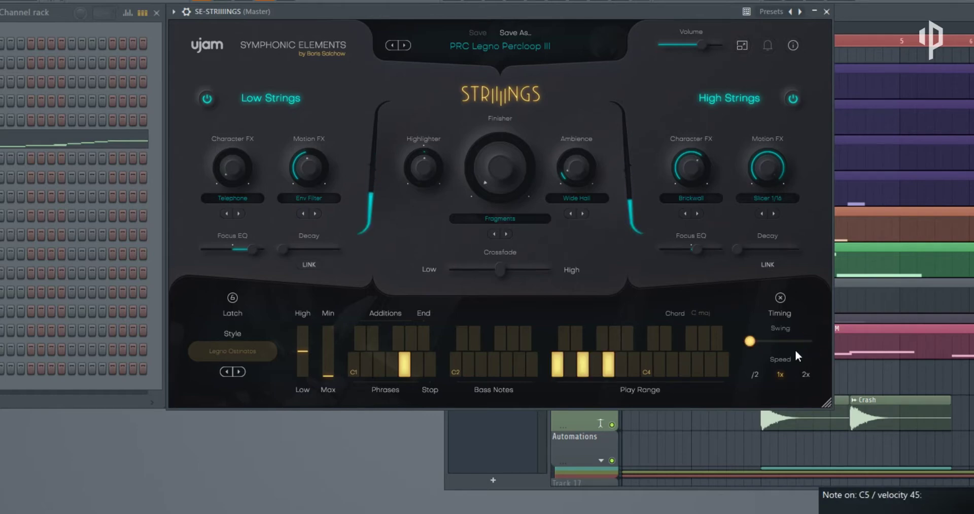
{"action": "left_click_drag", "start_coordinate": [765, 340], "coordinate": [843, 349]}
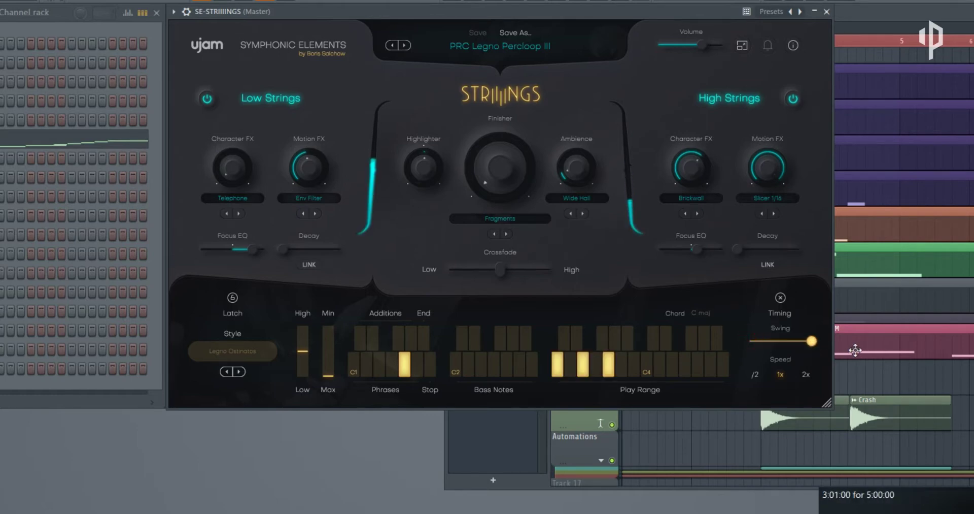
{"action": "left_click", "coordinate": [781, 298]}
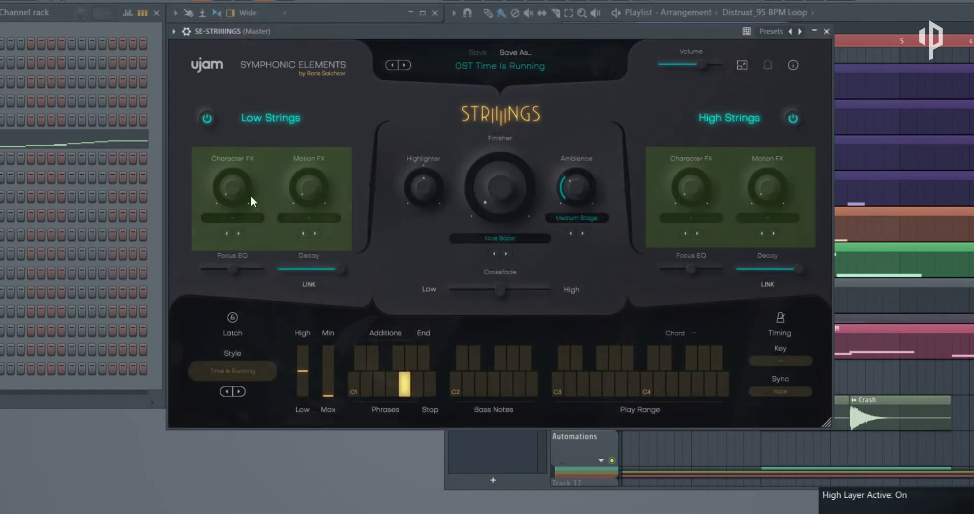
Try the Low Strings' Character FX at about 30.8 % and look through the layer's effect type lists.
{"action": "left_click_drag", "start_coordinate": [251, 196], "coordinate": [249, 145]}
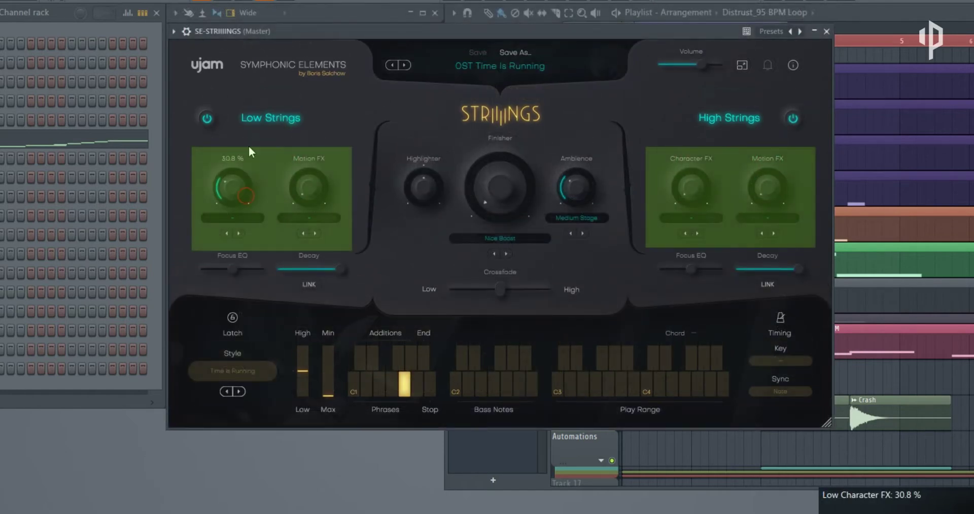
{"action": "left_click", "coordinate": [239, 218]}
{"action": "left_click", "coordinate": [240, 216]}
{"action": "left_click", "coordinate": [319, 215]}
{"action": "left_click", "coordinate": [266, 206]}
{"action": "left_click", "coordinate": [255, 213]}
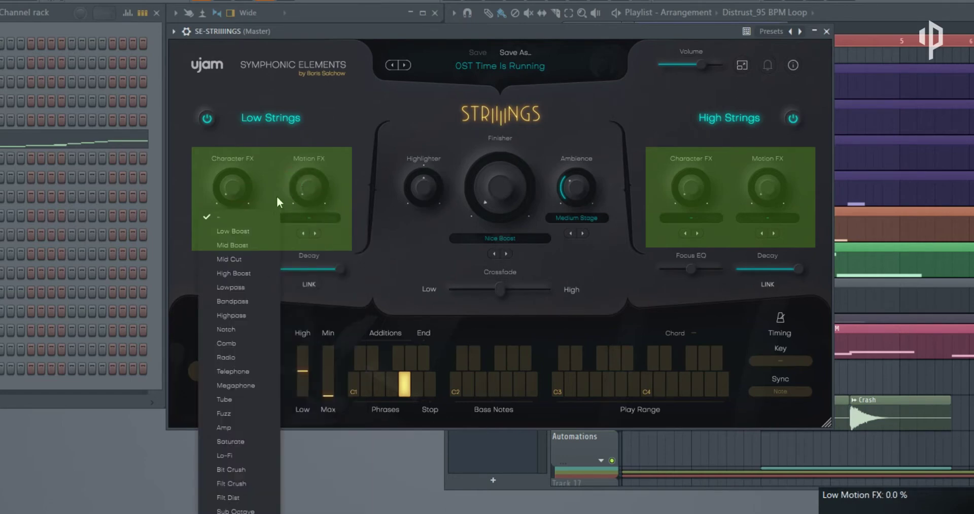
{"action": "left_click", "coordinate": [278, 202]}
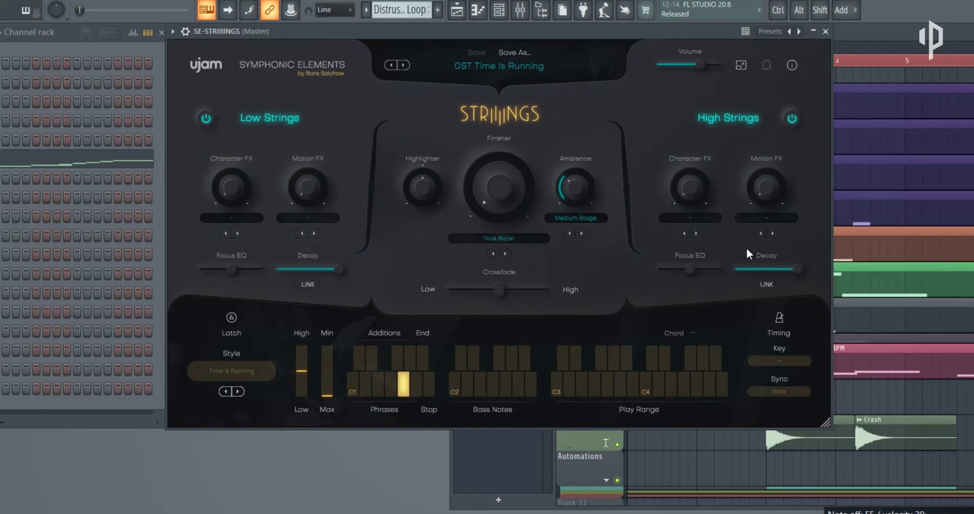
Link the Decay of the Low and High Strings and lower it, toggling the High Strings layer off and on again.
{"action": "key", "text": "space"}
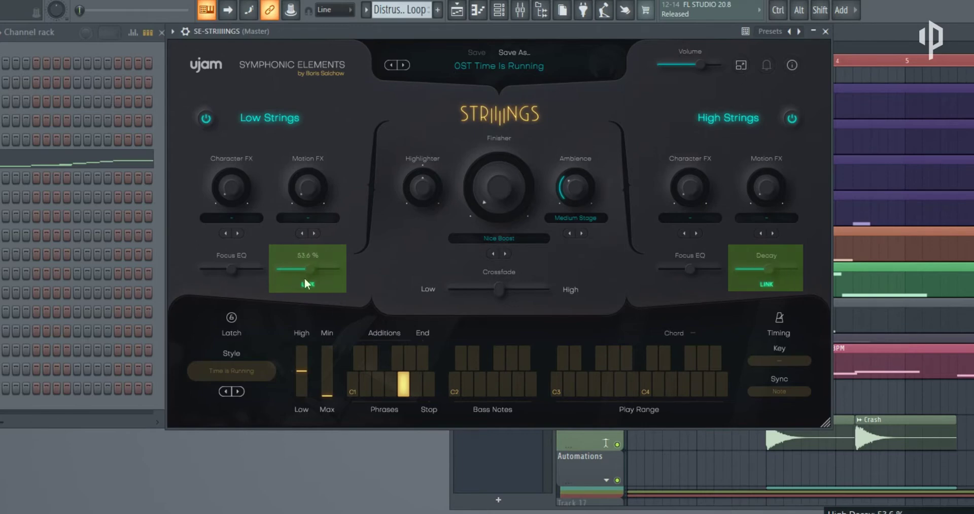
{"action": "left_click", "coordinate": [794, 120]}
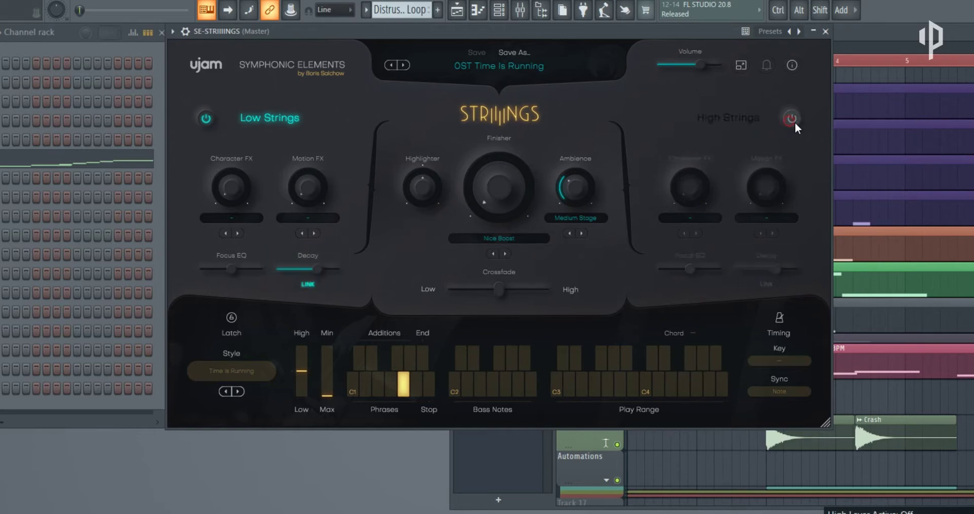
{"action": "left_click", "coordinate": [795, 122]}
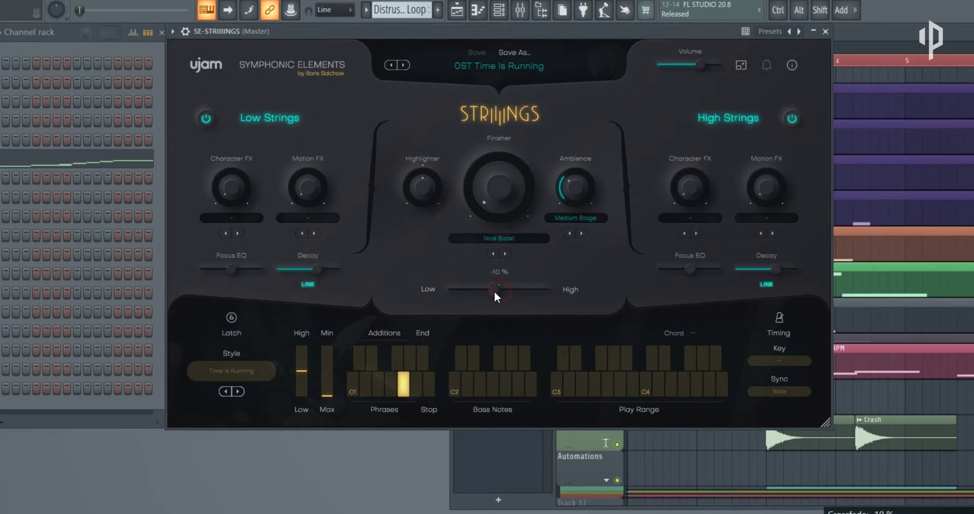
Try the Crossfade toward the Low Strings at about -78 % and return it to the centre.
{"action": "left_click_drag", "start_coordinate": [474, 292], "coordinate": [444, 294]}
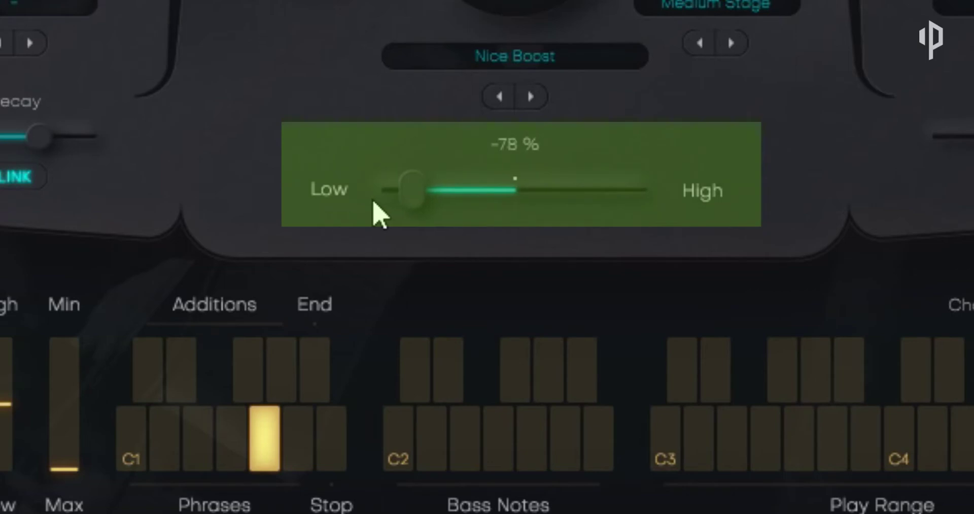
{"action": "left_click_drag", "start_coordinate": [372, 203], "coordinate": [518, 233]}
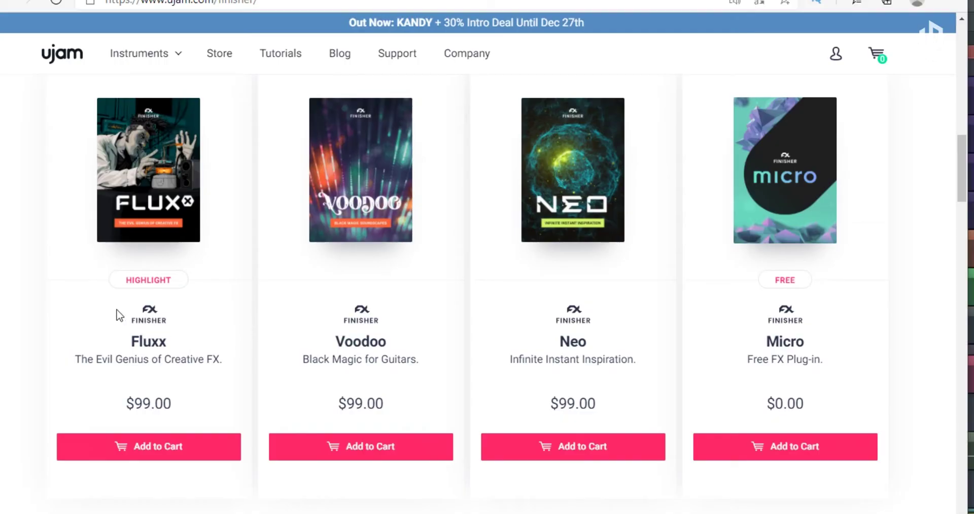
Look over the Finisher plug-ins on the UJAM website and browse the list of Finisher modes without choosing one.
{"action": "mouse_move", "coordinate": [118, 315]}
{"action": "left_mouse_down"}
{"action": "mouse_move", "coordinate": [877, 294]}
{"action": "mouse_move", "coordinate": [462, 411]}
{"action": "mouse_move", "coordinate": [71, 406]}
{"action": "mouse_move", "coordinate": [81, 307]}
{"action": "left_mouse_up"}
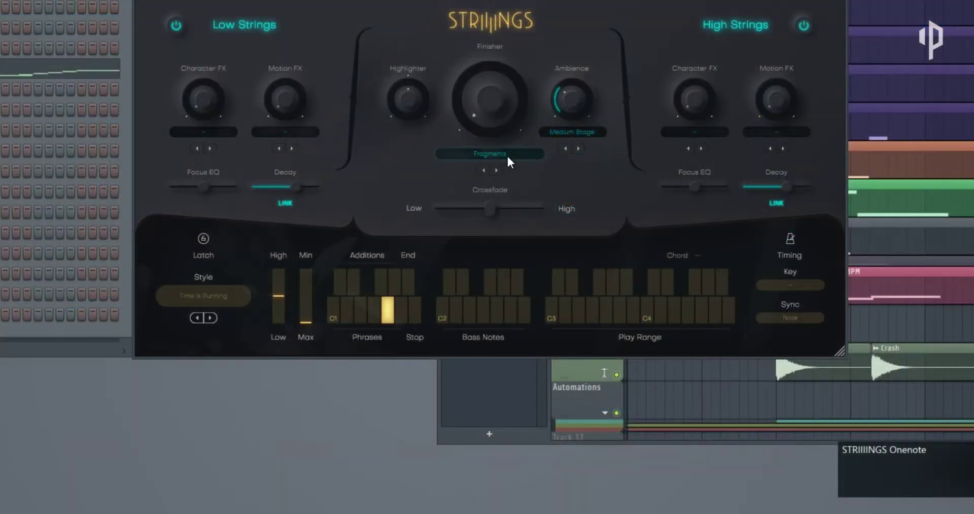
{"action": "left_click", "coordinate": [512, 154]}
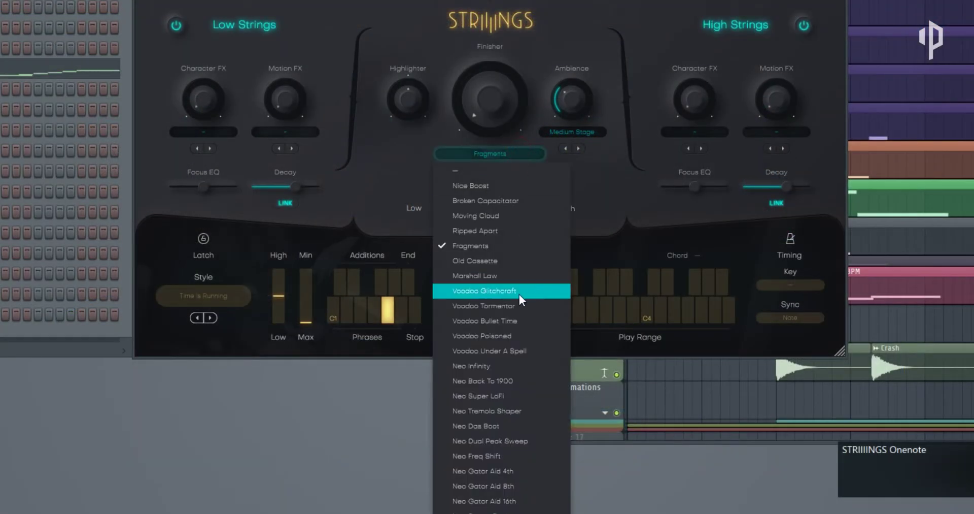
{"action": "left_click", "coordinate": [617, 178]}
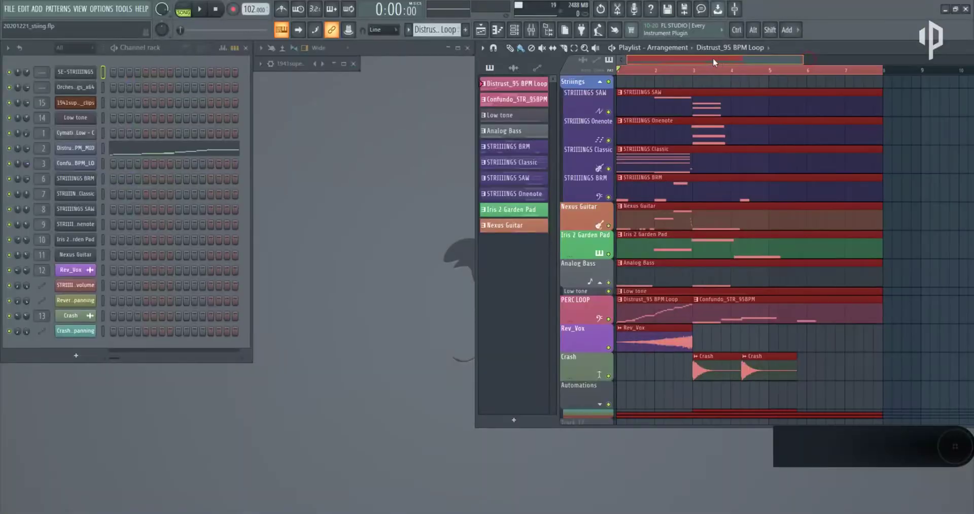
Look over the playlist tracks, open the 1941superman_clips video window and play the arrangement with it, stopping at the end.
{"action": "scroll", "coordinate": [881, 113], "scroll_direction": "down", "scroll_amount": 3}
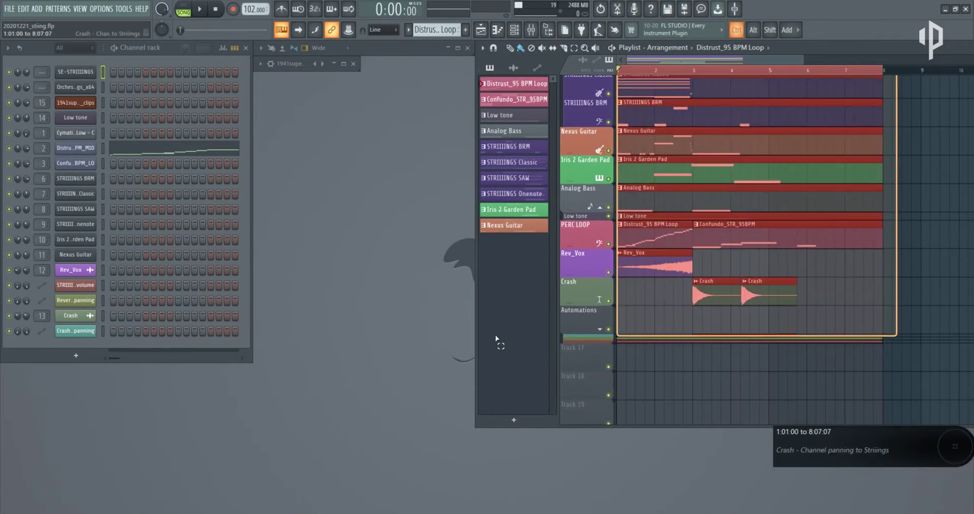
{"action": "scroll", "coordinate": [881, 113], "scroll_direction": "up", "scroll_amount": 3}
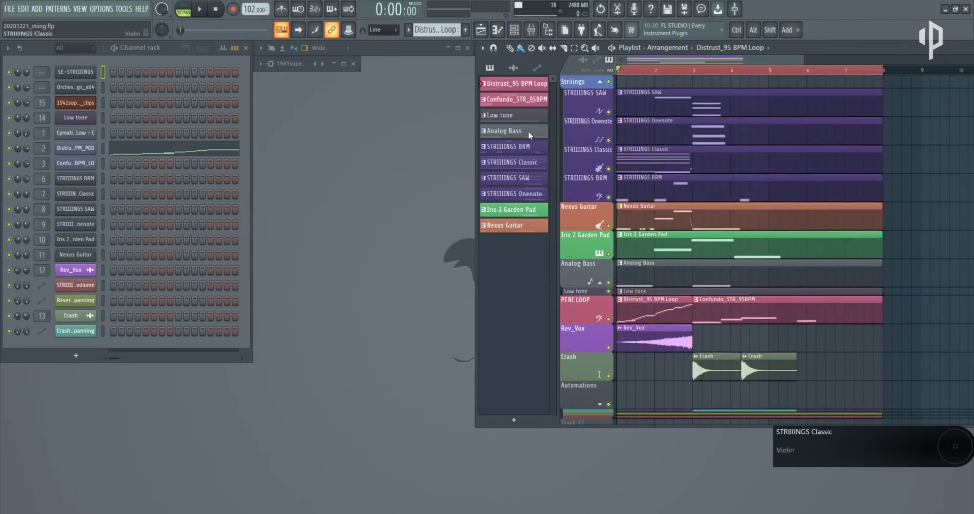
{"action": "left_click", "coordinate": [84, 104]}
{"action": "left_click", "coordinate": [82, 103]}
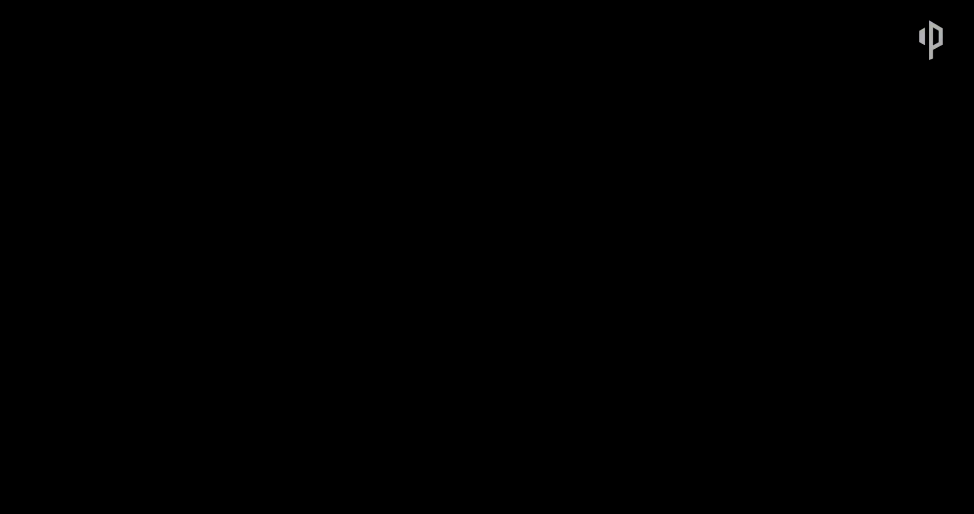
{"action": "left_click", "coordinate": [215, 17]}
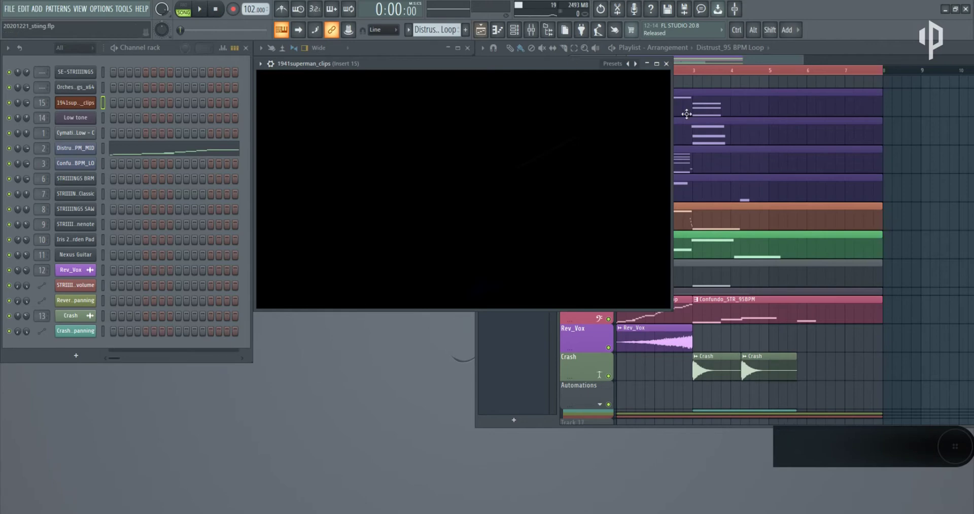
Bring the playlist forward and examine the notes of the STRIIIINGS SAW clip in the piano roll.
{"action": "left_click", "coordinate": [885, 167]}
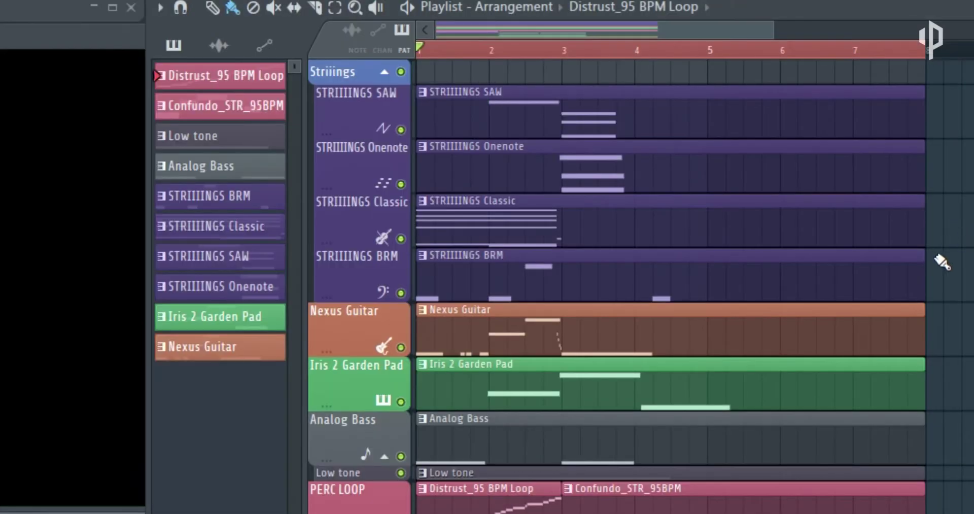
{"action": "left_click_drag", "start_coordinate": [942, 300], "coordinate": [426, 83]}
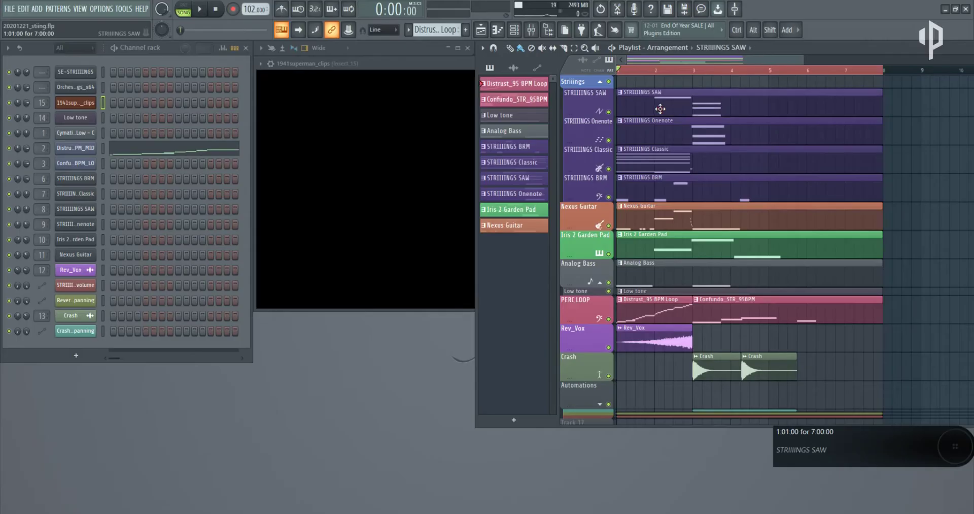
{"action": "double_click", "coordinate": [497, 108]}
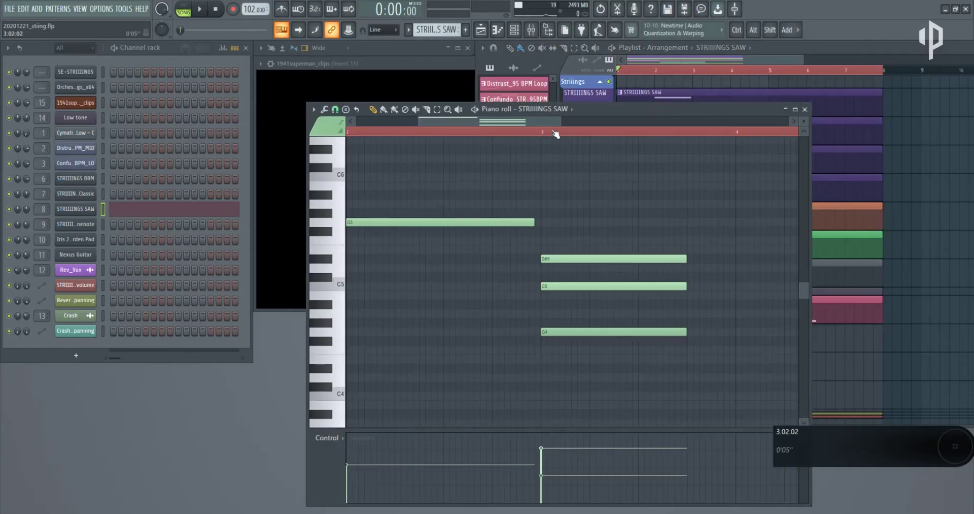
{"action": "left_click_drag", "start_coordinate": [555, 122], "coordinate": [492, 124]}
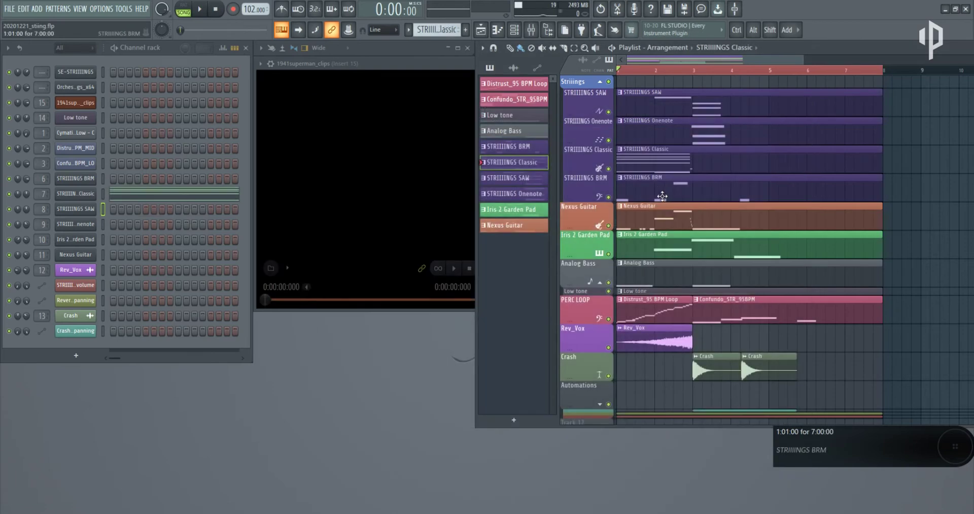
Play the STRIIIINGS BRM pattern in the piano roll, view its plugin settings and close its windows.
{"action": "double_click", "coordinate": [653, 196]}
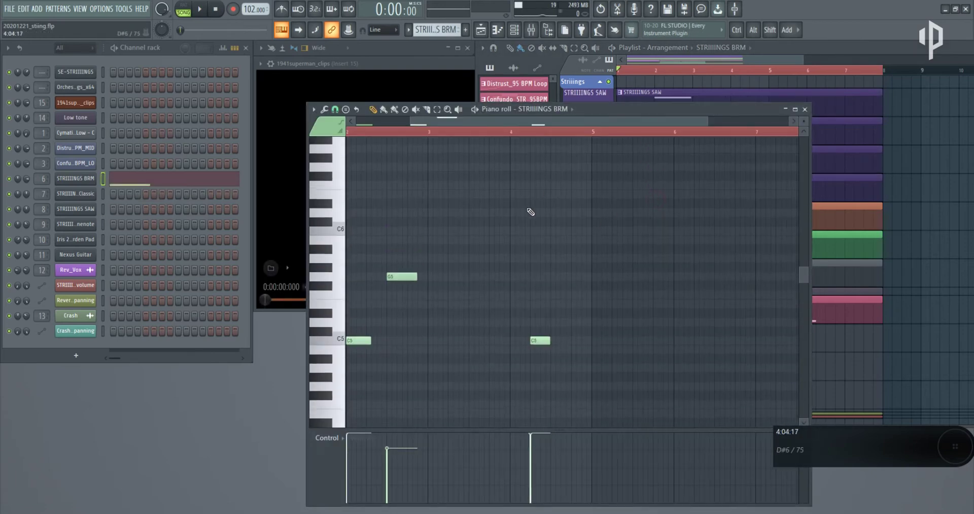
{"action": "key", "text": "space"}
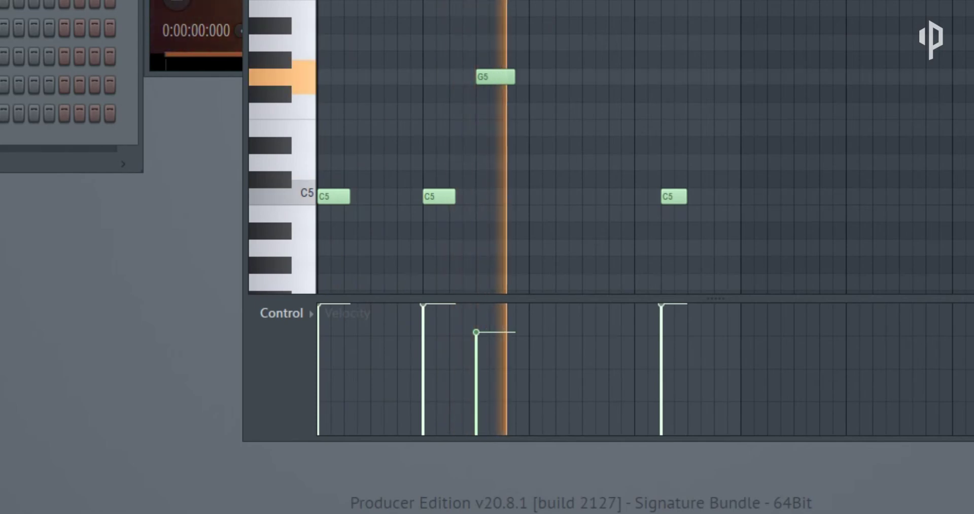
{"action": "scroll", "coordinate": [645, 147], "scroll_direction": "down", "scroll_amount": 1}
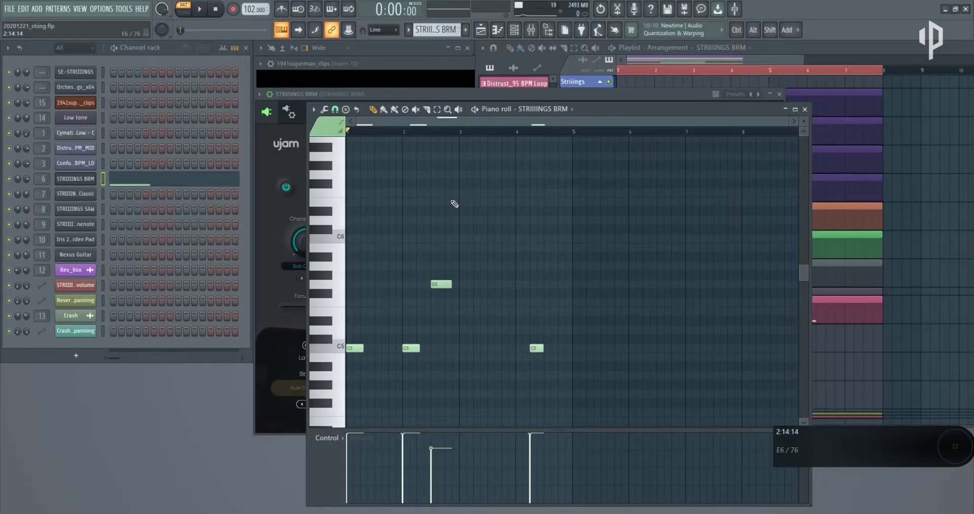
{"action": "key", "text": "F7"}
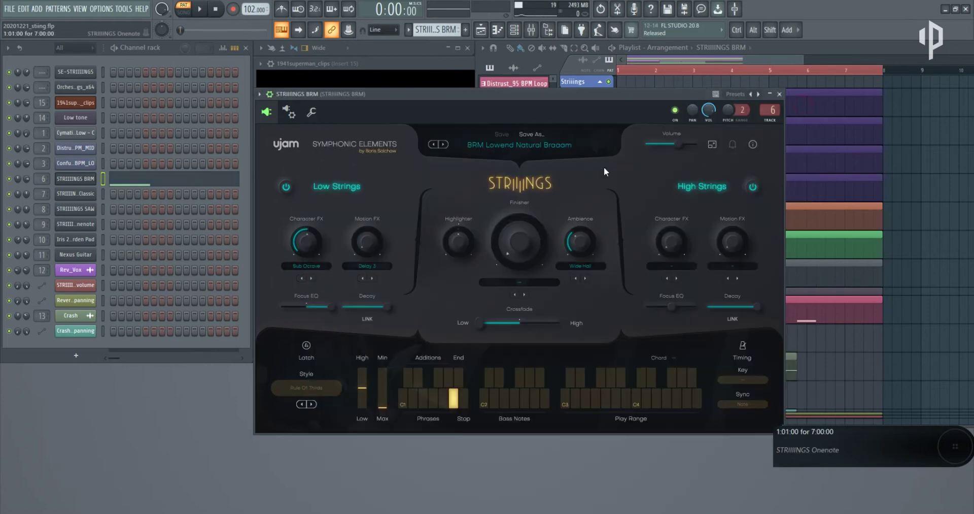
{"action": "left_click", "coordinate": [779, 94]}
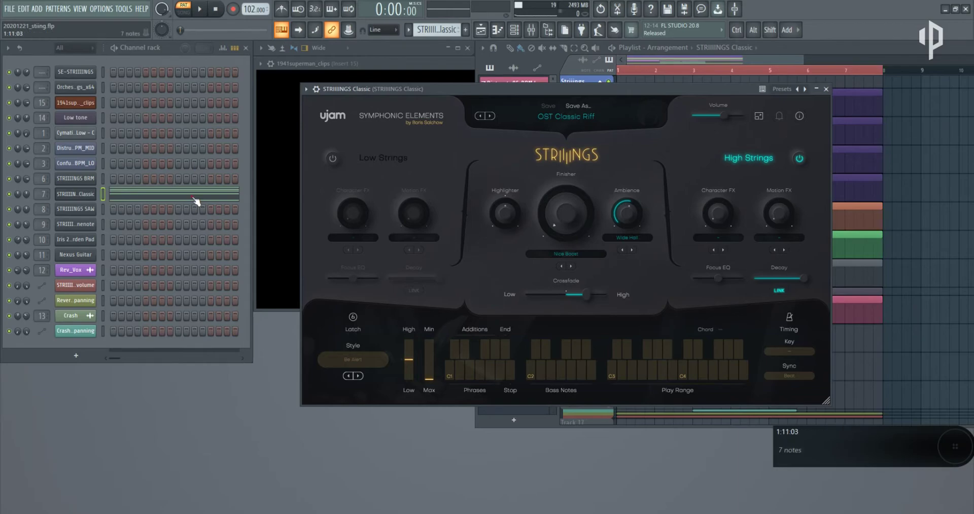
Open the STRIIIINGS Classic pattern in the piano roll and examine its sustained chord notes from G4 to G5.
{"action": "left_click", "coordinate": [197, 201]}
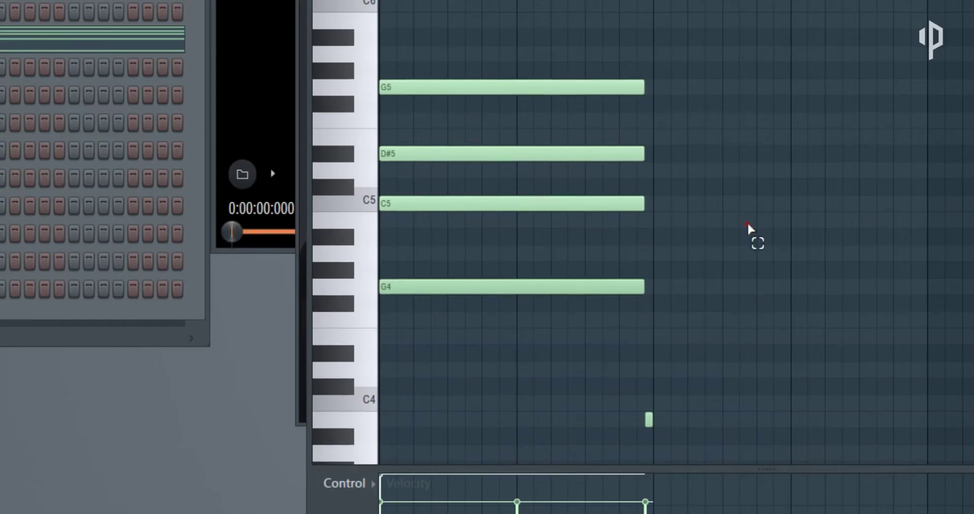
{"action": "left_click_drag", "start_coordinate": [751, 231], "coordinate": [494, 51]}
{"action": "left_click", "coordinate": [843, 168], "text": "ctrl"}
{"action": "scroll", "coordinate": [830, 203], "scroll_direction": "down", "scroll_amount": 3}
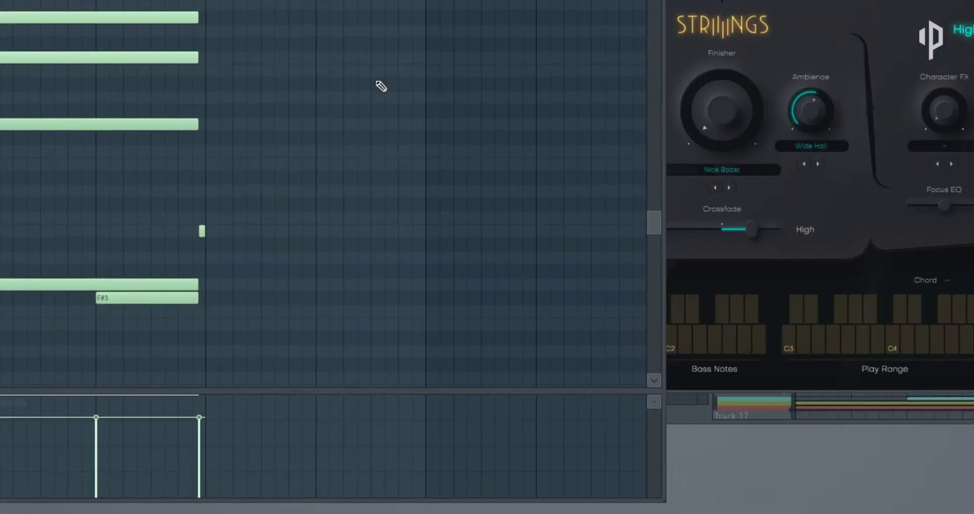
Point out the low phrase-trigger notes of the Classic pattern and play it with the plugin's phrase keys in view.
{"action": "left_click_drag", "start_coordinate": [731, 234], "coordinate": [474, 373]}
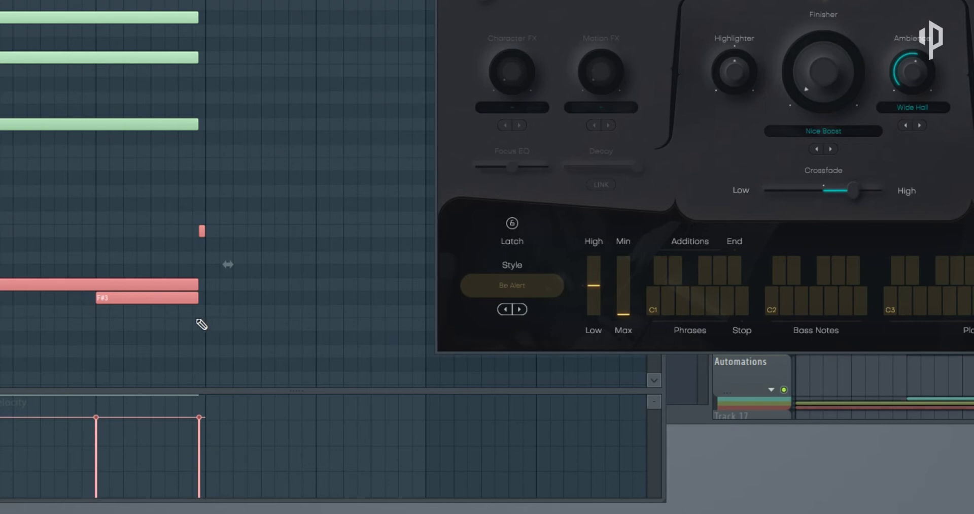
{"action": "left_click", "coordinate": [174, 319], "text": "ctrl"}
{"action": "left_click", "coordinate": [120, 296]}
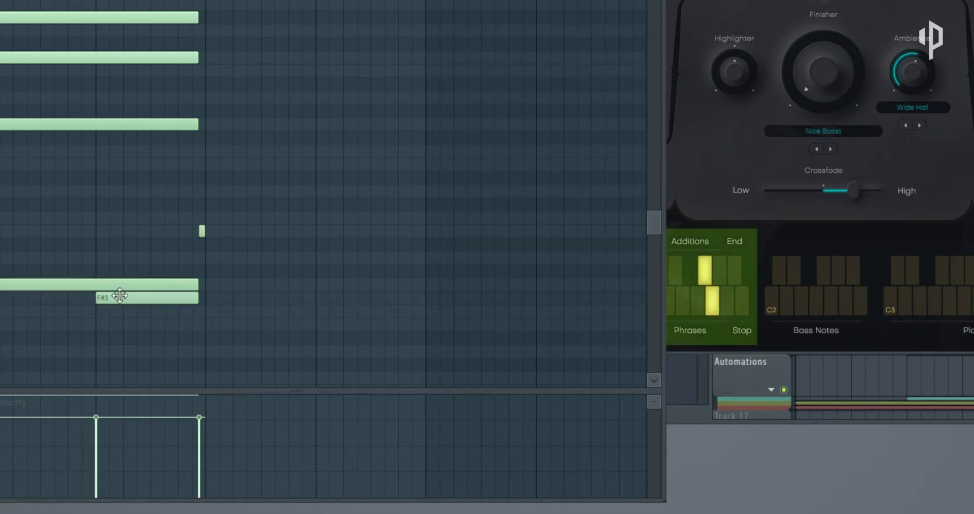
{"action": "mouse_move", "coordinate": [120, 295]}
{"action": "left_mouse_down"}
{"action": "mouse_move", "coordinate": [113, 307]}
{"action": "mouse_move", "coordinate": [120, 288]}
{"action": "left_mouse_up"}
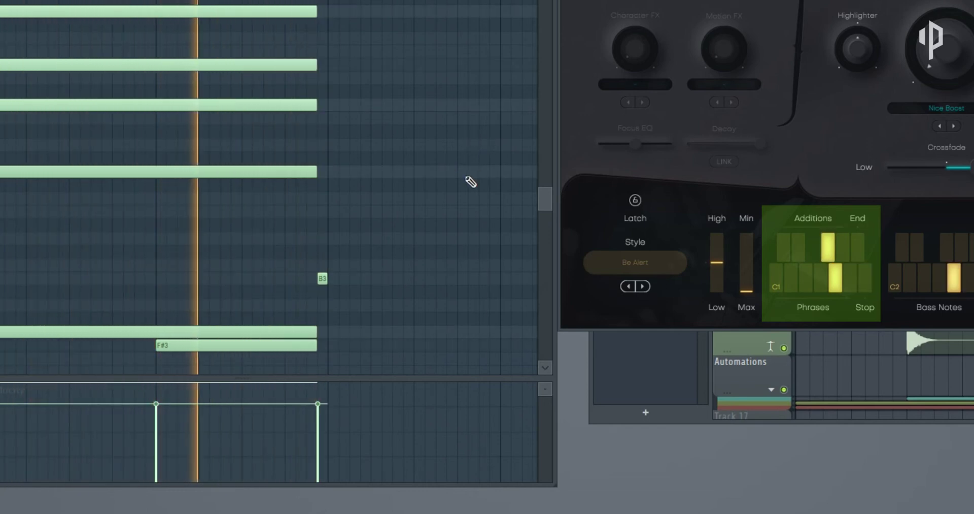
{"action": "key", "text": "space"}
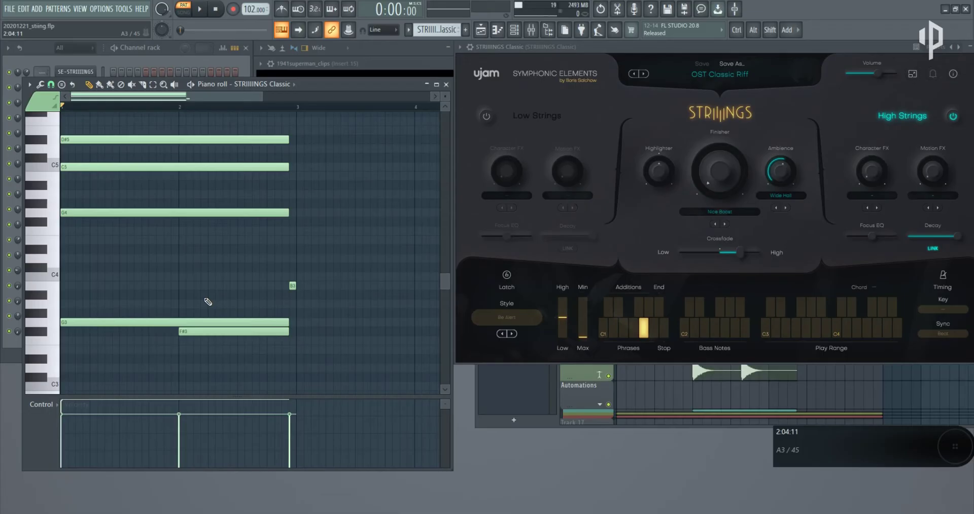
Compare the Classic pattern's chord notes with its low trigger notes, selecting and deselecting the trigger notes.
{"action": "scroll", "coordinate": [223, 303], "scroll_direction": "up", "scroll_amount": 2}
{"action": "scroll", "coordinate": [245, 306], "scroll_direction": "up", "scroll_amount": 2}
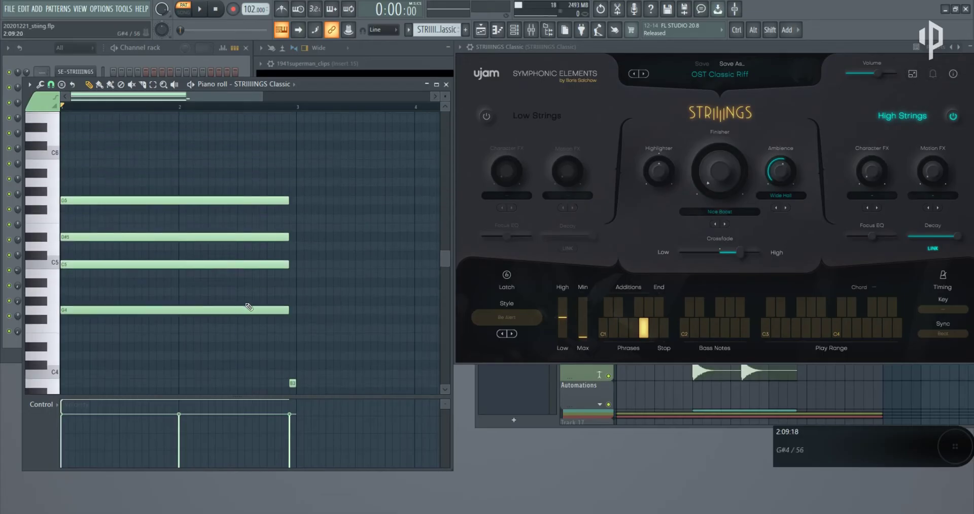
{"action": "scroll", "coordinate": [305, 259], "scroll_direction": "down", "scroll_amount": 4}
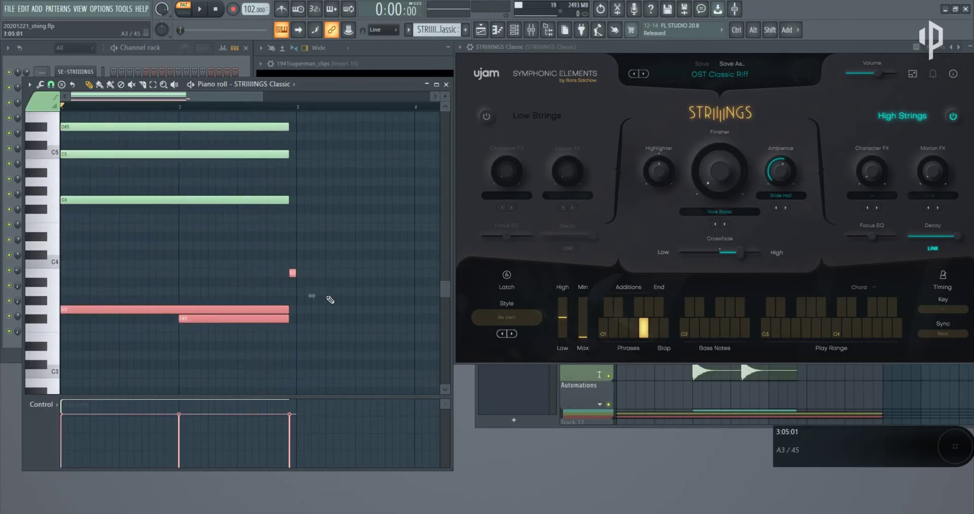
{"action": "scroll", "coordinate": [355, 292], "scroll_direction": "up", "scroll_amount": 2}
{"action": "left_click", "coordinate": [369, 286]}
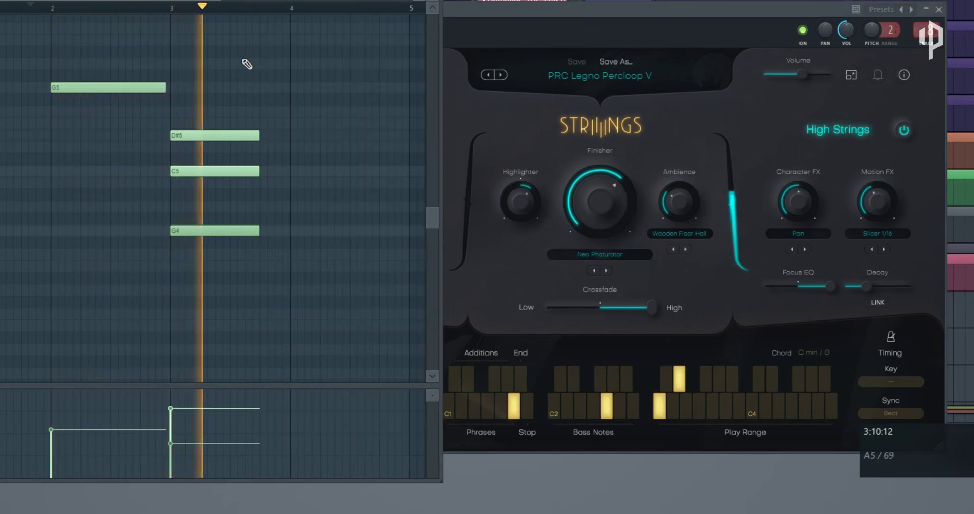
Stop playback of the STRIIIINGS SAW pattern using the PRC Legno Percloop V preset and close its piano roll.
{"action": "key", "text": "space"}
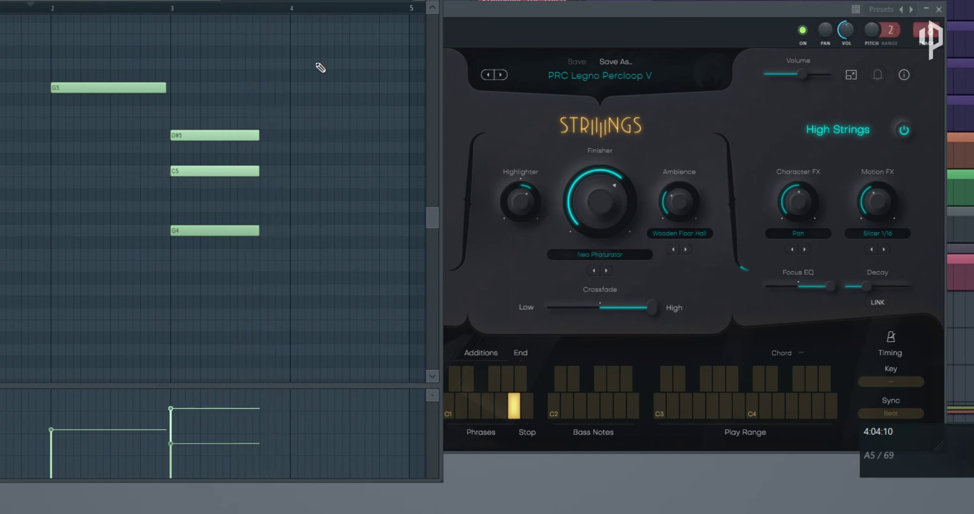
{"action": "left_click", "coordinate": [432, 1]}
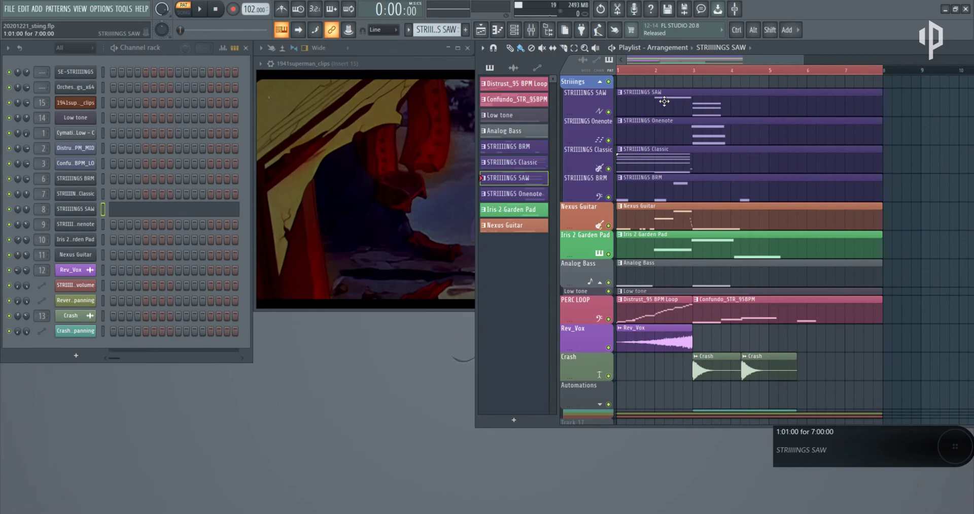
Open the STRIIIINGS Onenote pattern in the piano roll and move its plugin window up to view the OST One Note Rhythm settings.
{"action": "left_click", "coordinate": [658, 130]}
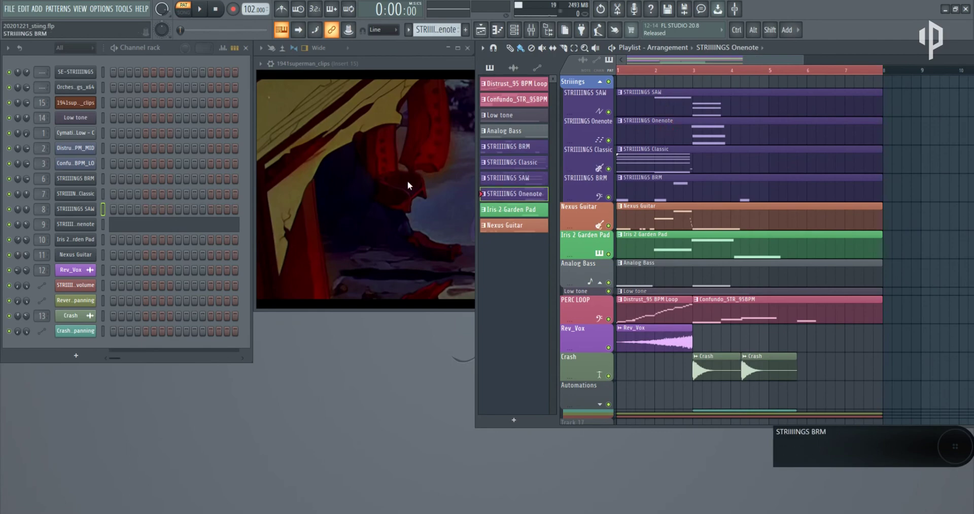
{"action": "left_click", "coordinate": [181, 224]}
{"action": "scroll", "coordinate": [285, 123], "scroll_direction": "up", "scroll_amount": 3}
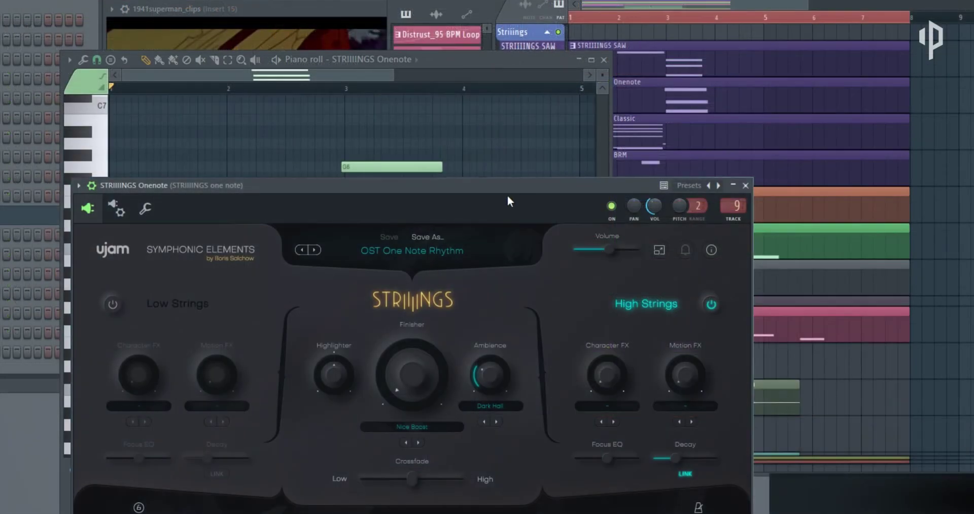
{"action": "left_click_drag", "start_coordinate": [507, 187], "coordinate": [611, 3]}
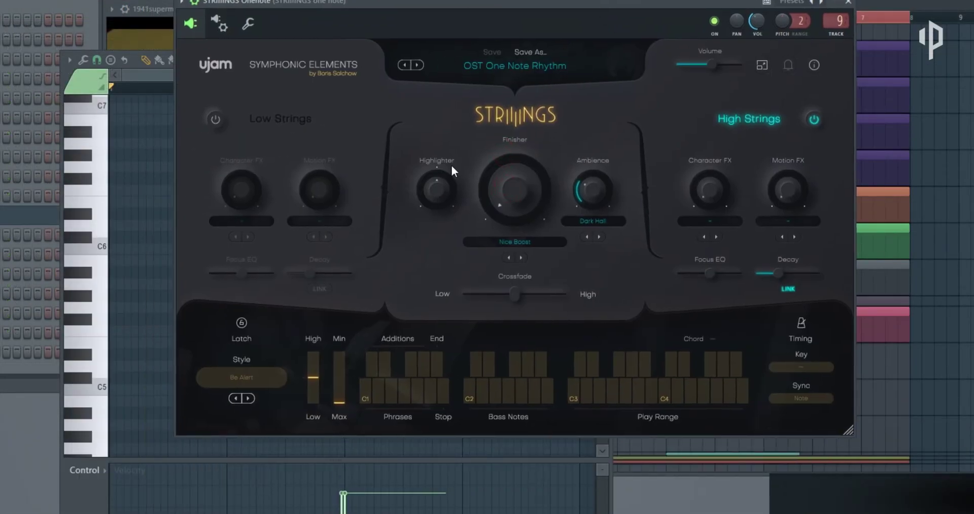
Open the plugin windows of the STRIIIINGS BRM and STRIIIINGS Classic channels in turn to review their presets.
{"action": "left_click", "coordinate": [182, 126]}
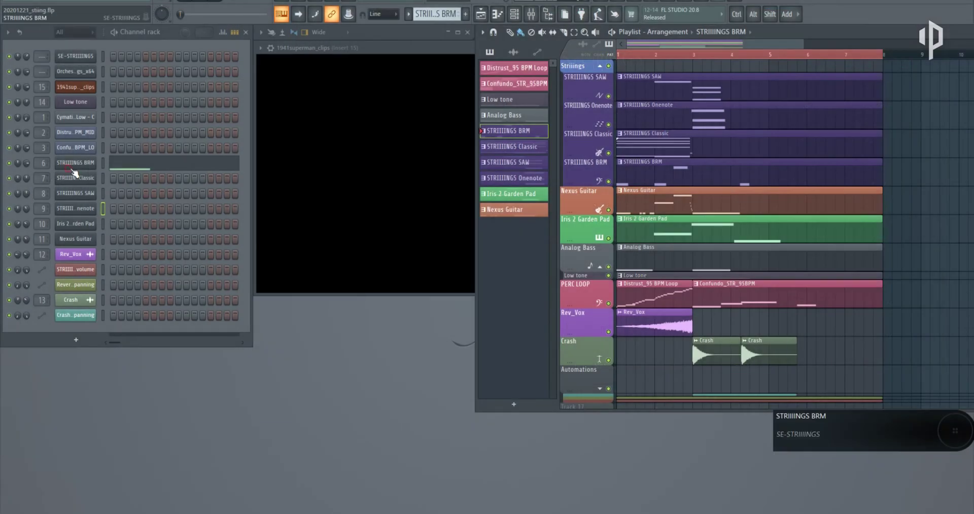
{"action": "left_click", "coordinate": [81, 162]}
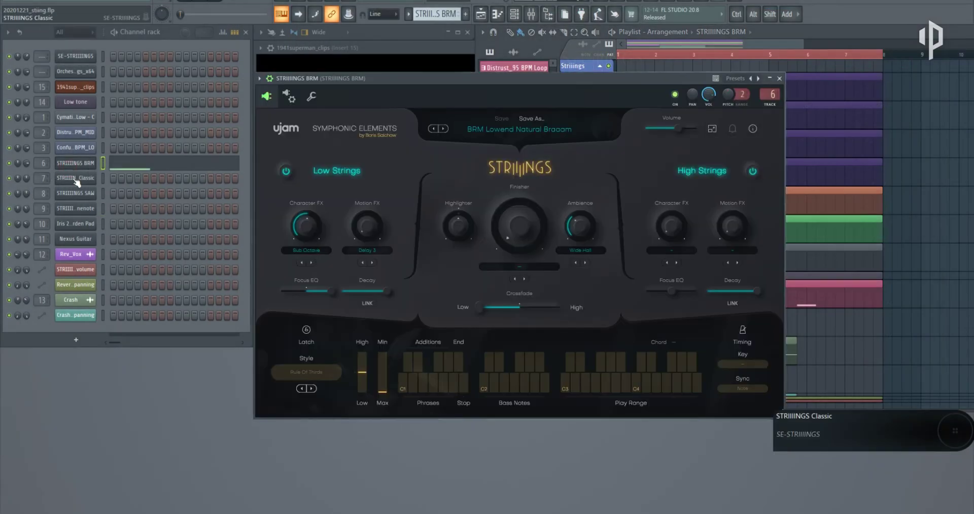
{"action": "left_click", "coordinate": [76, 179]}
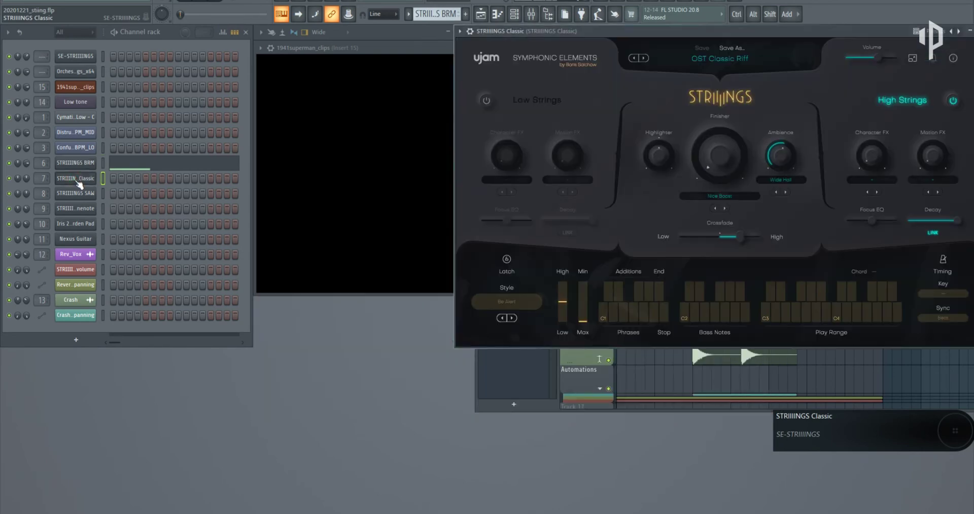
Open the STRIIIINGS SAW and Onenote plugin windows in turn to review their presets, and briefly play the Classic and BRM tracks.
{"action": "left_click", "coordinate": [77, 194]}
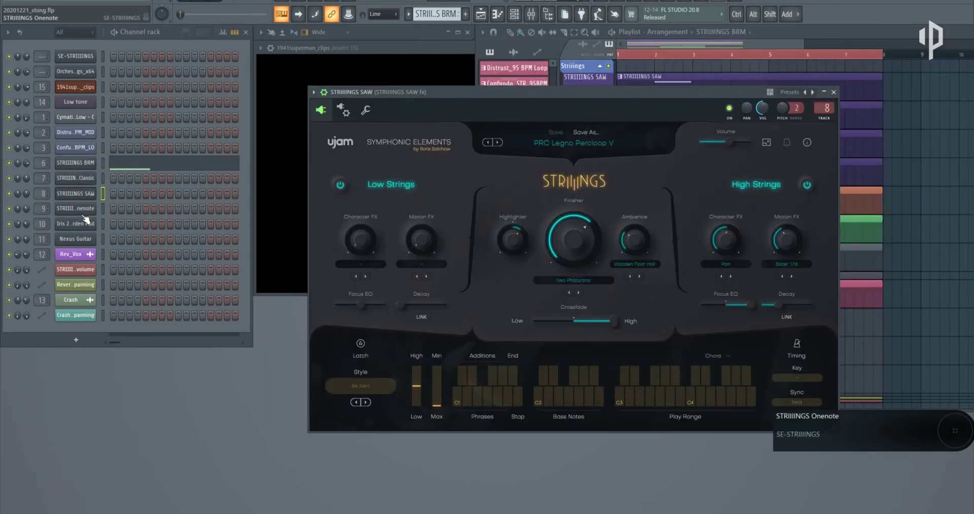
{"action": "left_click", "coordinate": [81, 209]}
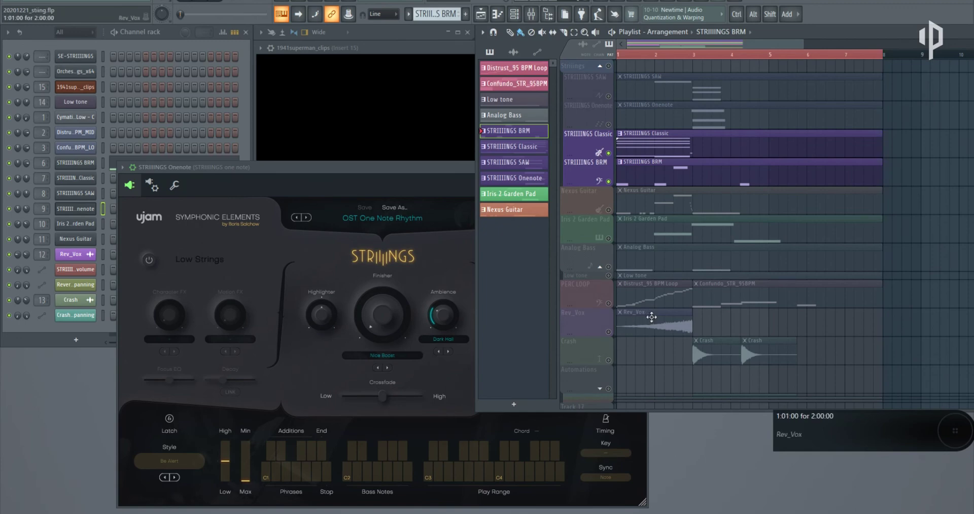
{"action": "key", "text": "space"}
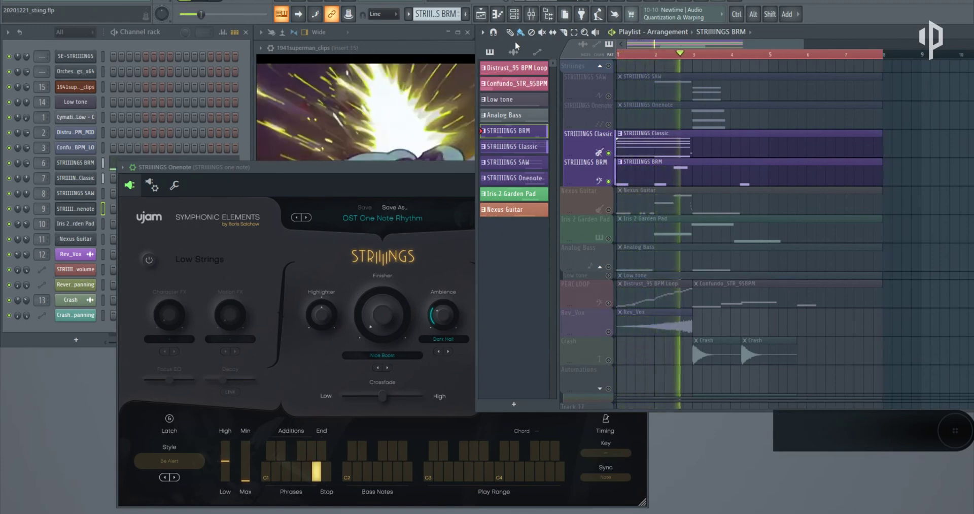
{"action": "key", "text": "space"}
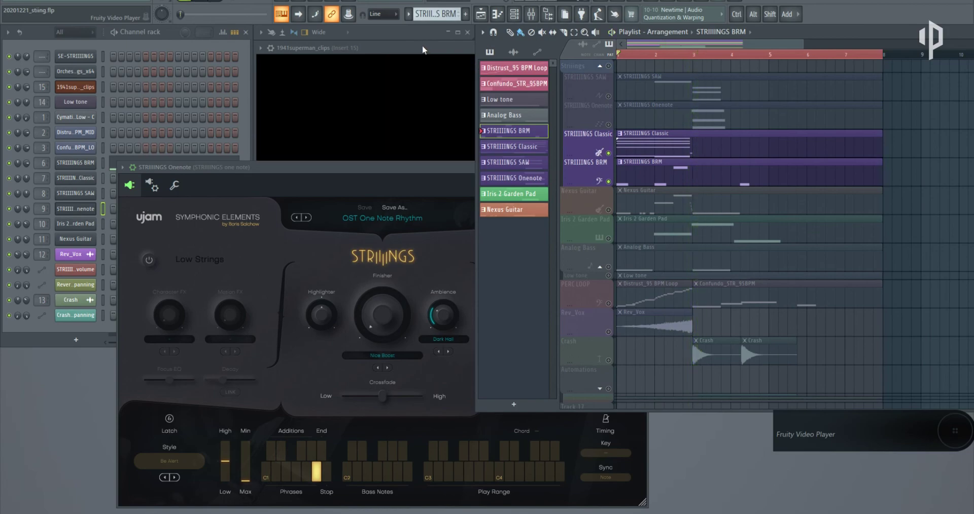
Open the mixer and go through the STRIIIINGS one note, SAW fx, Classic and BRM tracks to compare their equalizer curves.
{"action": "key", "text": "F9"}
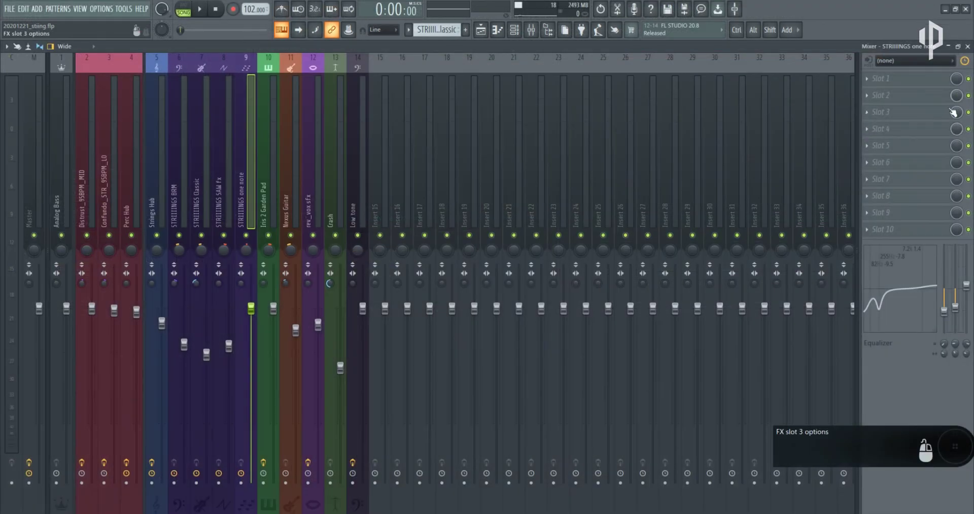
{"action": "left_click", "coordinate": [968, 46]}
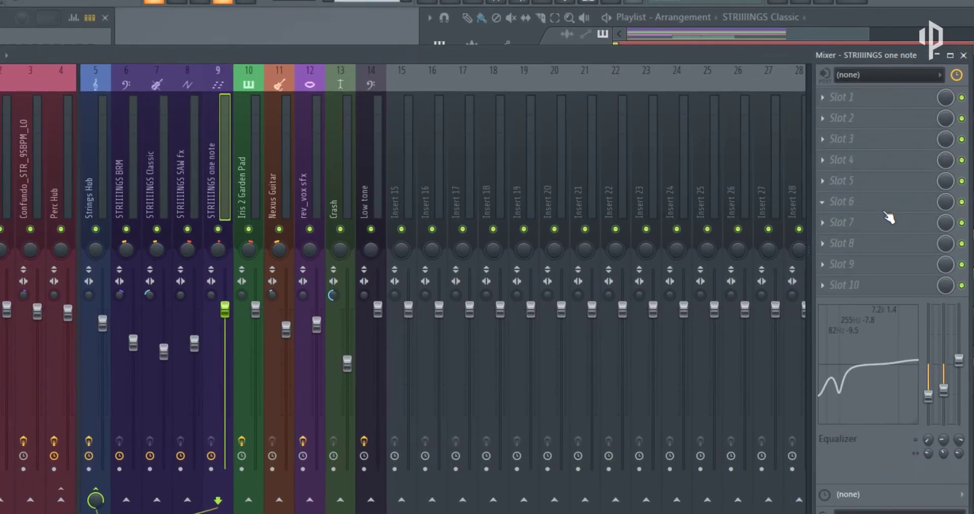
{"action": "key", "text": "Left"}
{"action": "key", "text": "Left"}
{"action": "key", "text": "Left"}
{"action": "key", "text": "Right"}
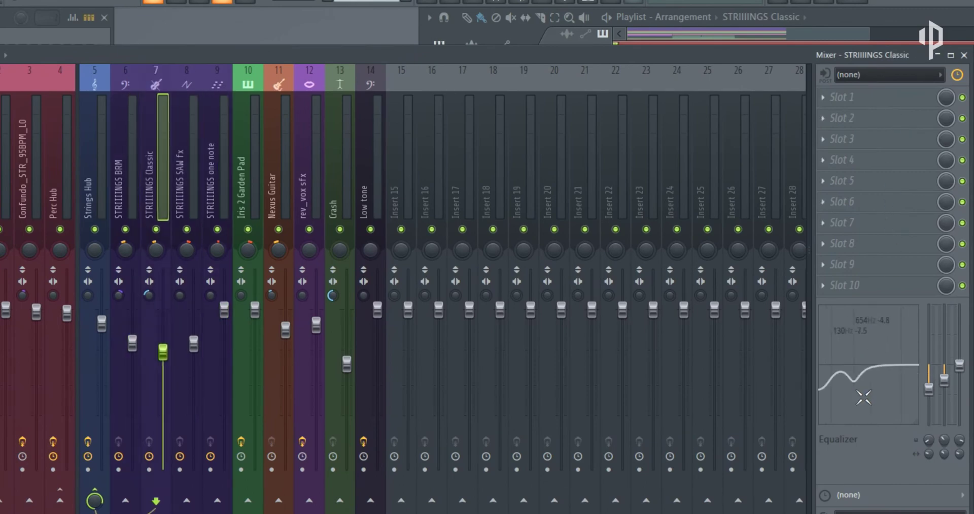
{"action": "key", "text": "Right"}
{"action": "key", "text": "Right"}
{"action": "key", "text": "Left"}
{"action": "key", "text": "Left"}
{"action": "key", "text": "Left"}
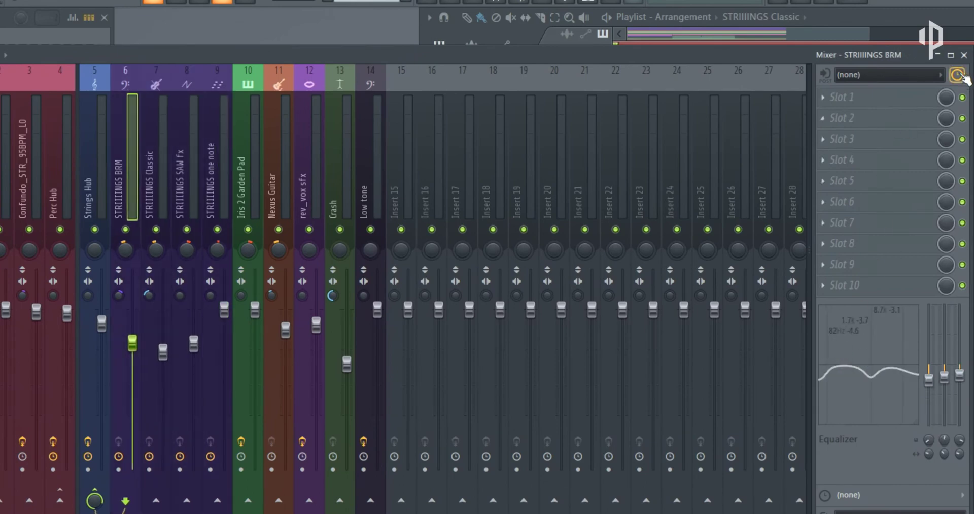
Select the Strings Hub mixer track to examine its effect slots and equalizer curve, and close the mixer.
{"action": "left_click", "coordinate": [102, 187]}
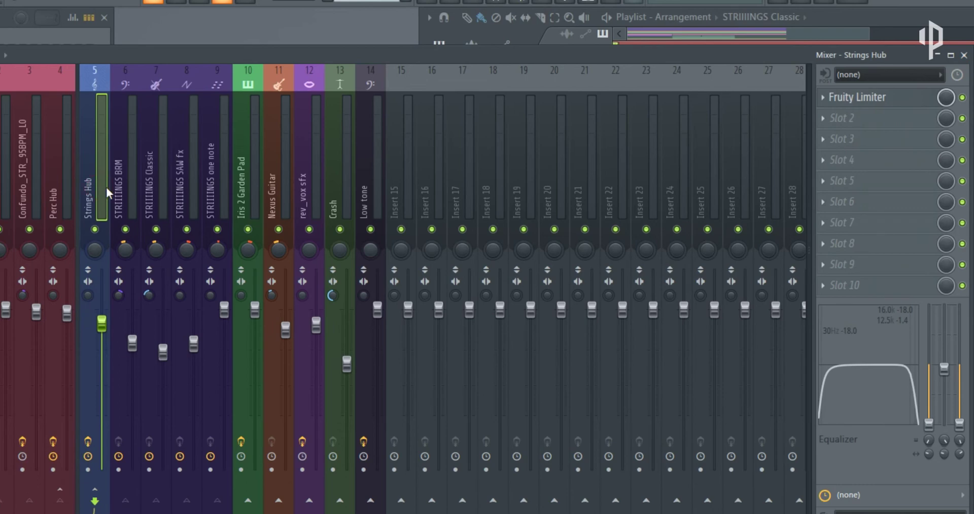
{"action": "key", "text": "F9"}
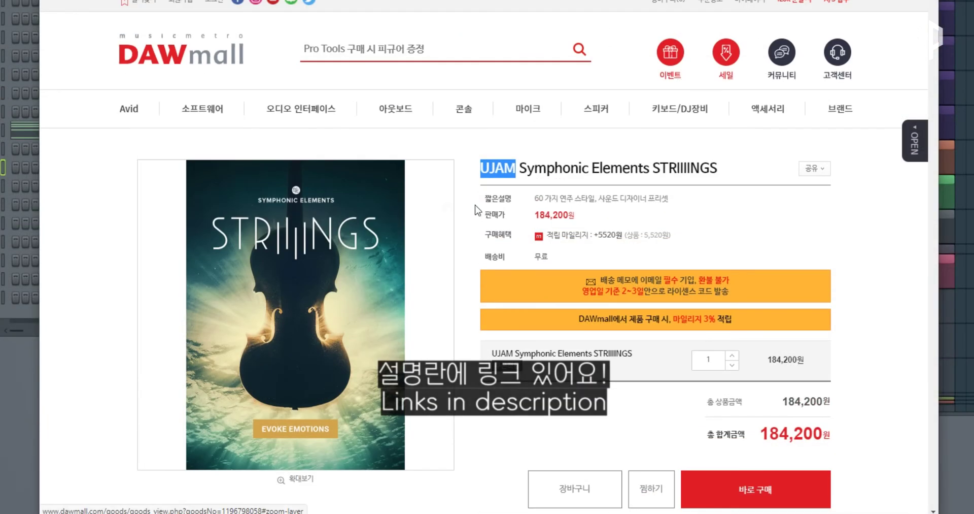
Clear the title's text selection on the DAWmall product page for UJAM Symphonic Elements STRIIIINGS and examine the purchase details.
{"action": "left_click", "coordinate": [538, 168]}
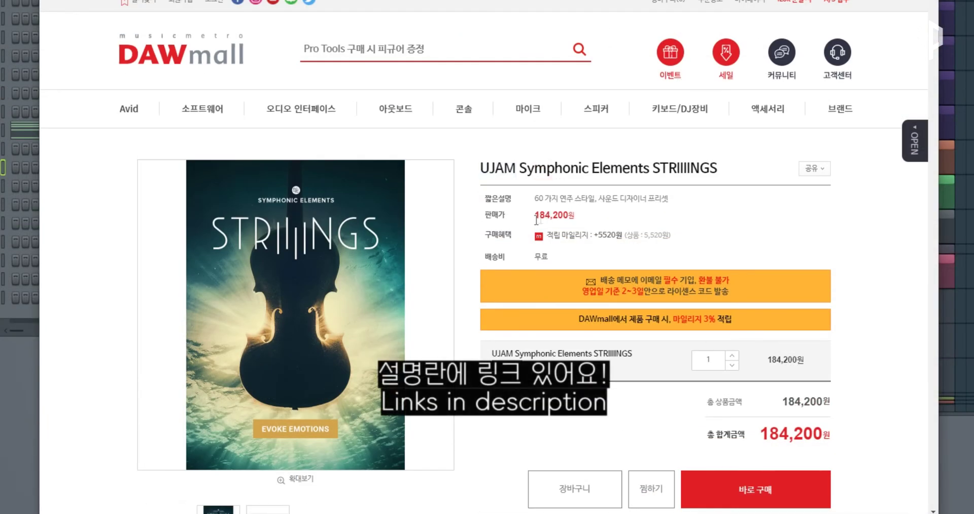
{"action": "scroll", "coordinate": [537, 221], "scroll_direction": "down", "scroll_amount": 2}
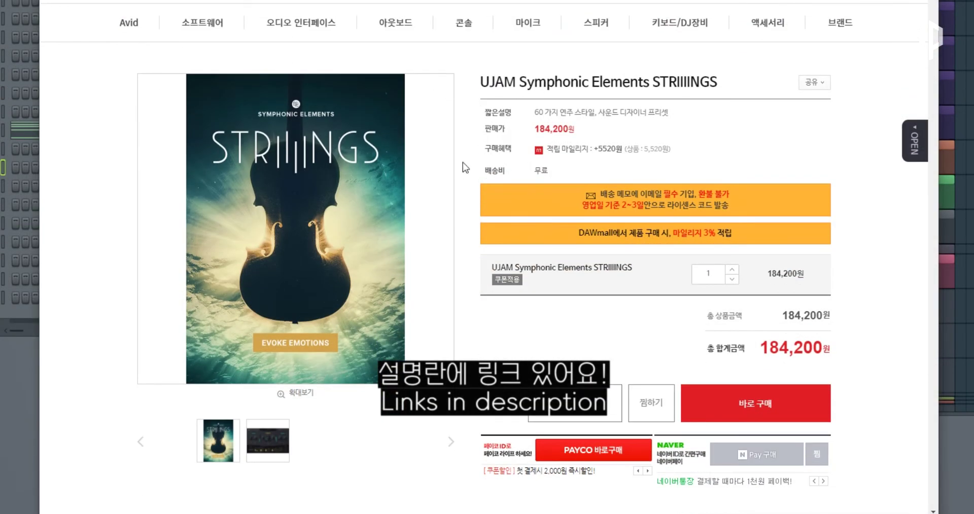